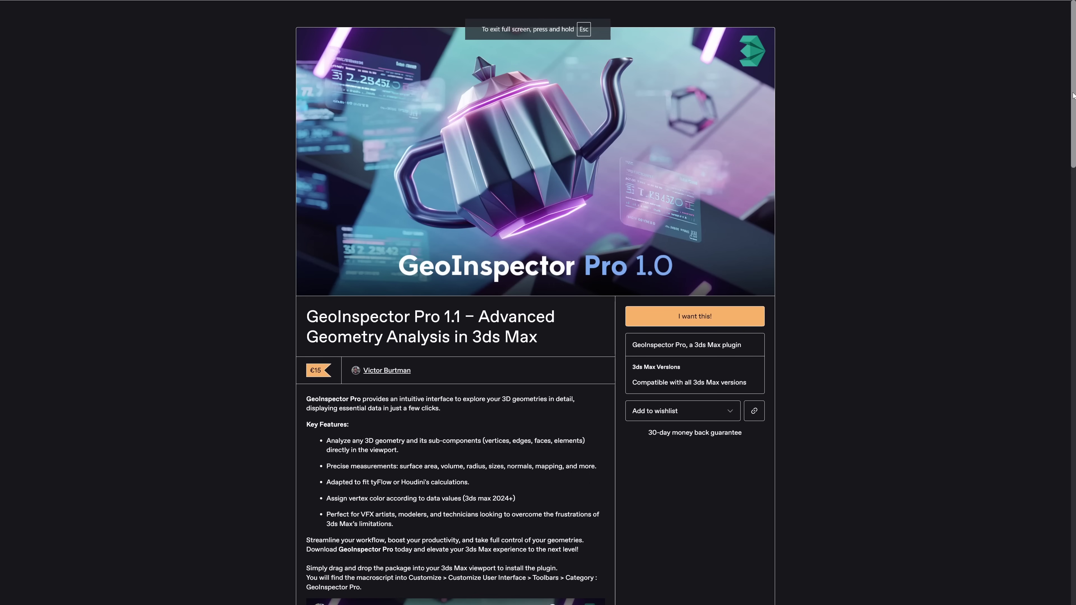
Scroll the GeoInspector Pro product page down to its demo video and screenshots.
scroll(1057, 225, "down", 10)
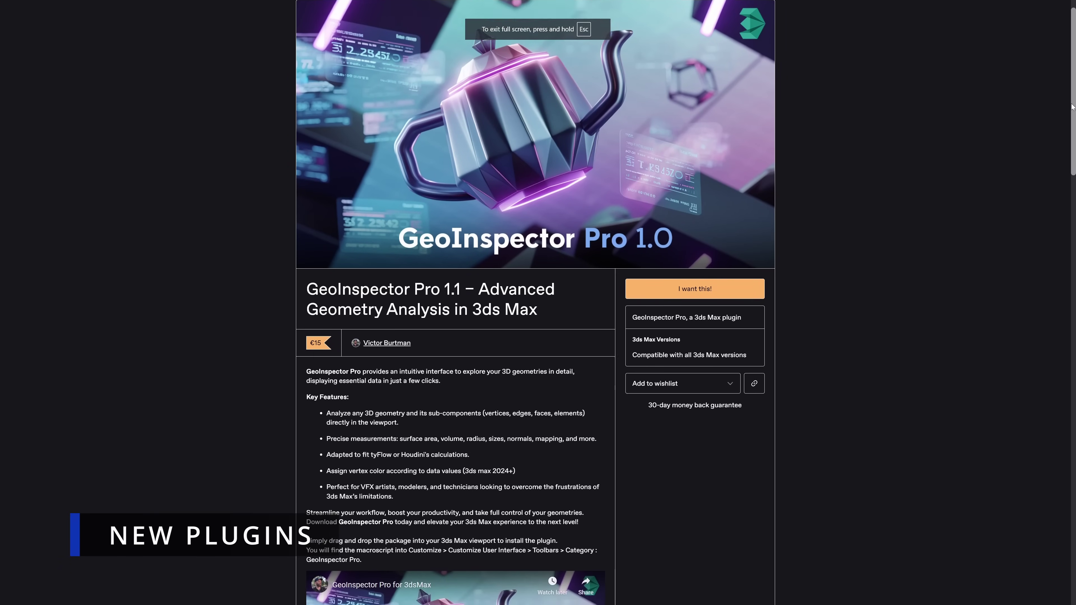
scroll(1057, 224, "down", 6)
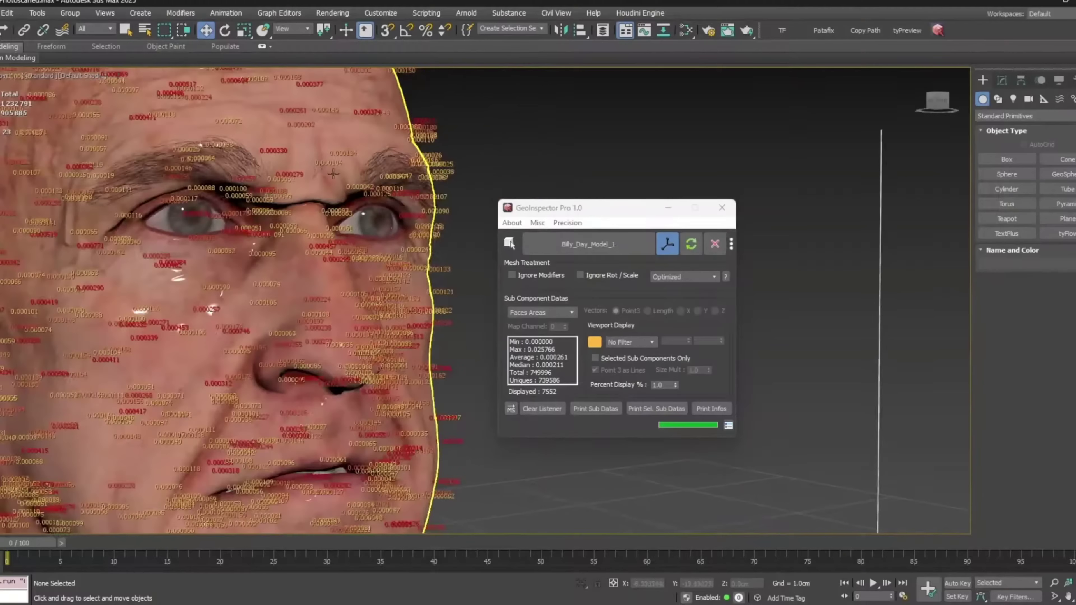
Orbit to the scanned head's chin, set Color Display to Random, and calculate from tyFlow Particles.
middle_click_drag(333, 174, 422, 330, "alt")
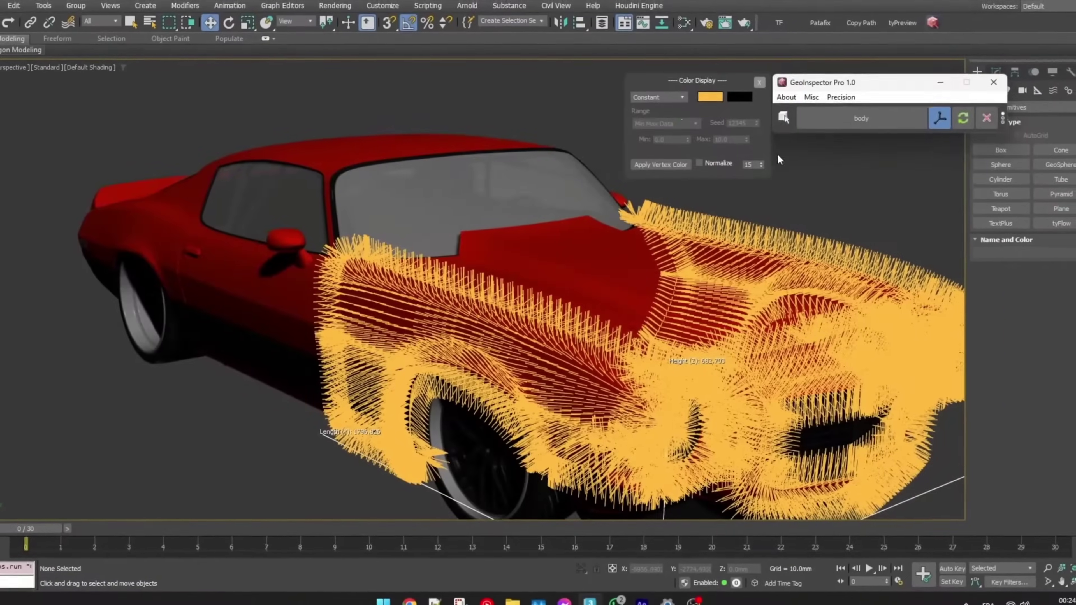
left_click(656, 95)
left_click(645, 117)
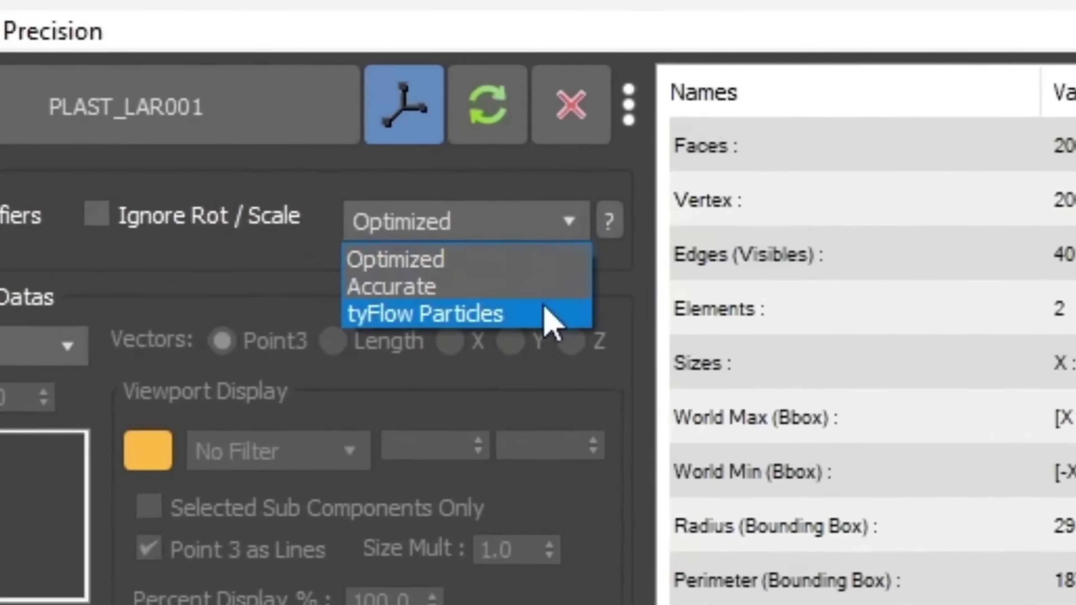
left_click(546, 318)
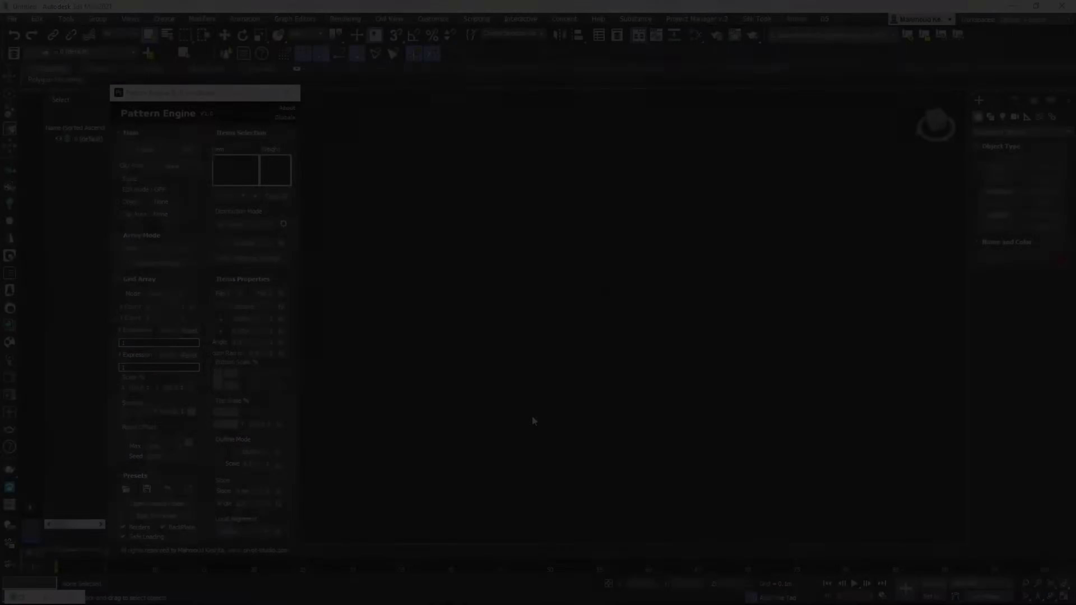
Set X Count to 20, then 40, and add a Diagonal 1 gradient effect.
type("20")
key("Return")
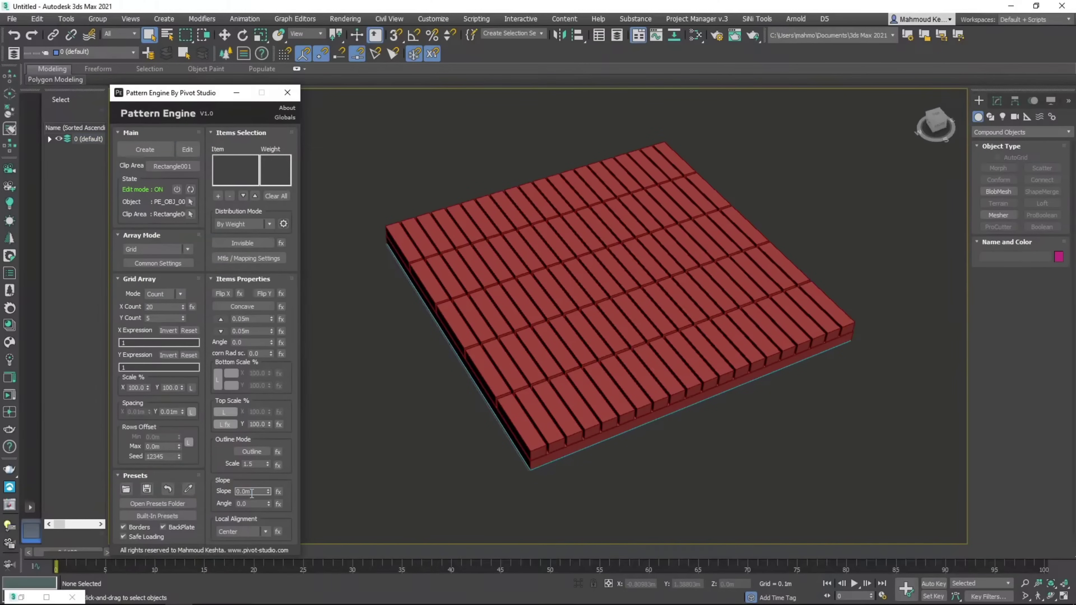
left_click(278, 503)
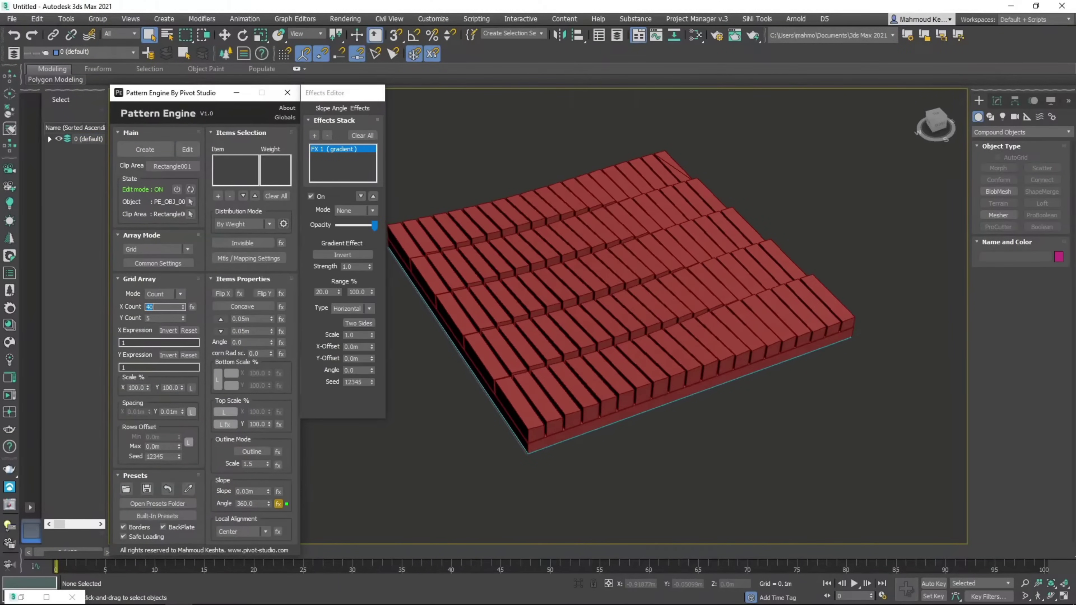
double_click(163, 307)
type("40")
key("Return")
left_click(353, 308)
left_click(347, 329)
Set Y Count 10 and X Count 10, make tiles concave, and reset the slope to zero.
double_click(163, 318)
type("10")
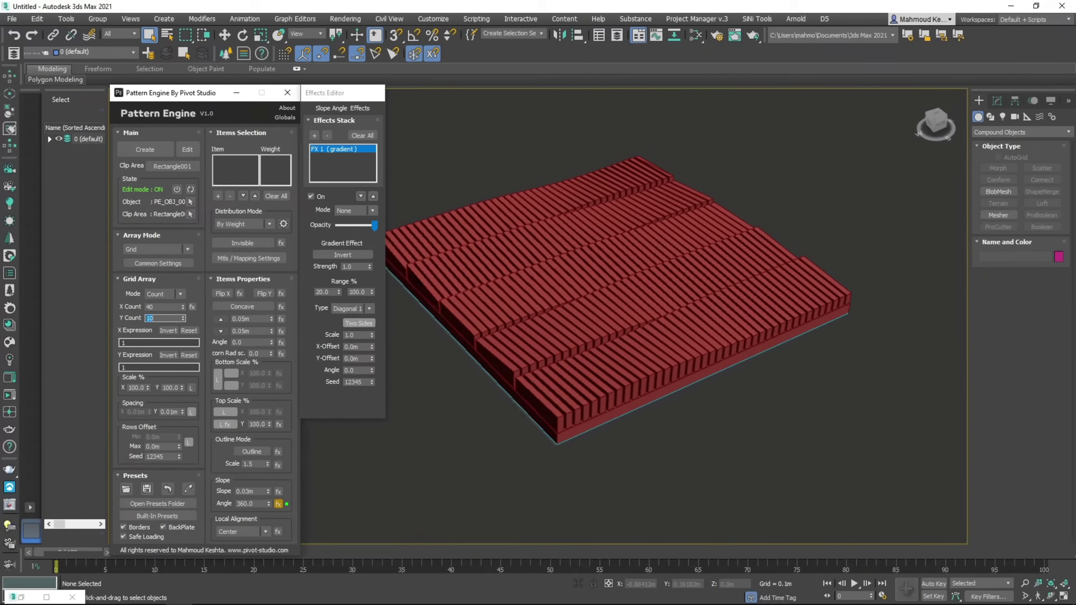
key("Return")
left_click(242, 306)
right_click(268, 493)
double_click(163, 307)
type("10")
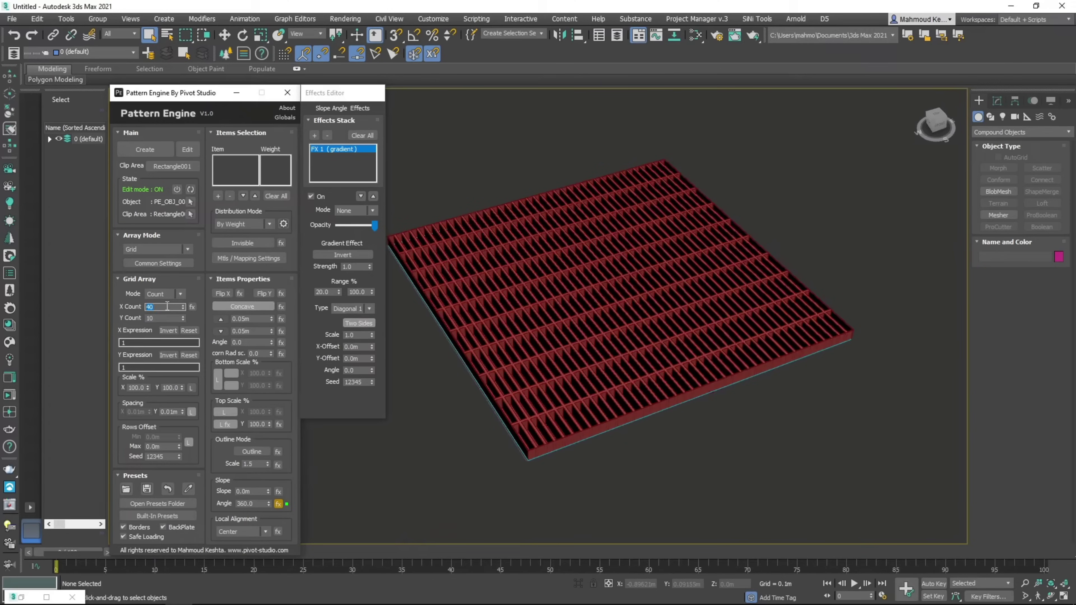
key("Return")
Set the common Min Border and Y Spacing both to 0.02 m.
left_click(158, 263)
double_click(357, 235)
type("0.02")
key("Return")
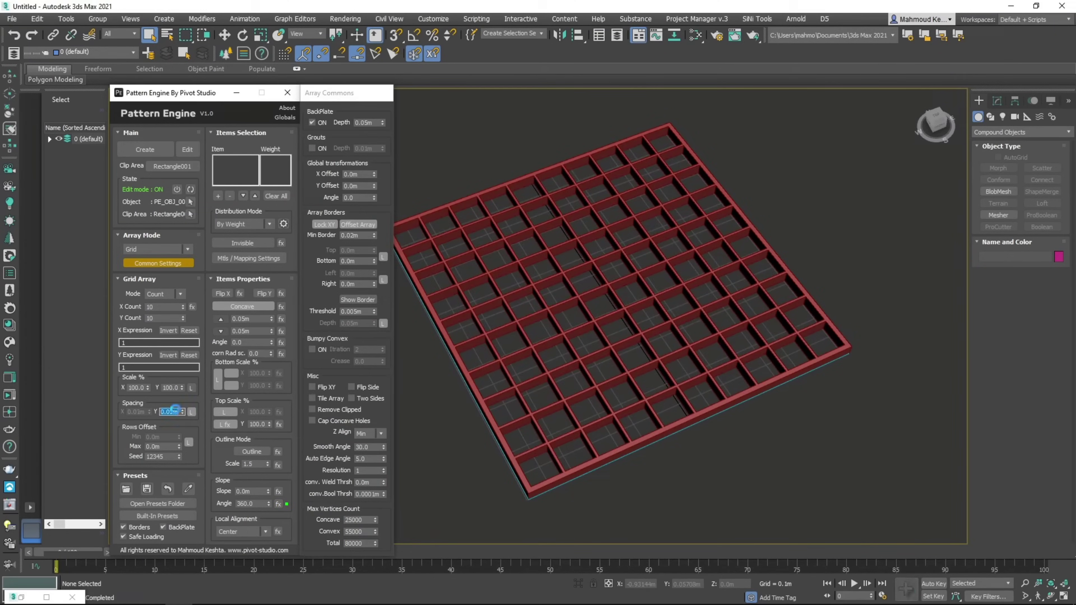
double_click(169, 412)
type("0.02")
key("Return")
Add a Radial gradient to Top Scale Y and set corner radius 0.5 to round the holes.
left_click(279, 424)
left_click(314, 136)
left_click(353, 308)
left_click(358, 334)
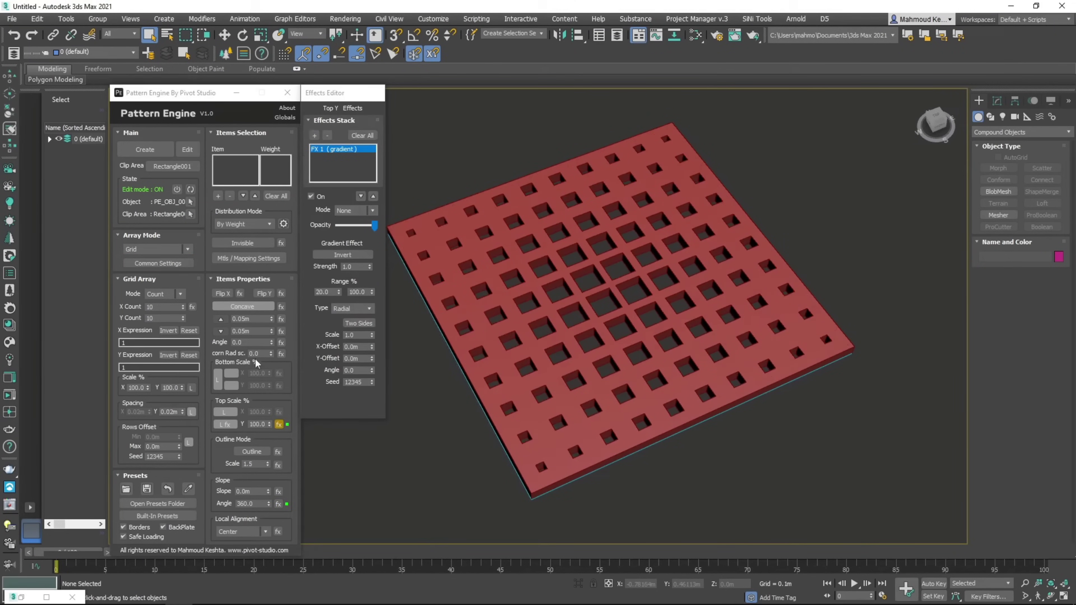
double_click(254, 353)
type("0.5")
key("Return")
Try Radial Array Mode, then settle on Random with a 0.02 minimum distance.
left_click(157, 250)
left_click(160, 266)
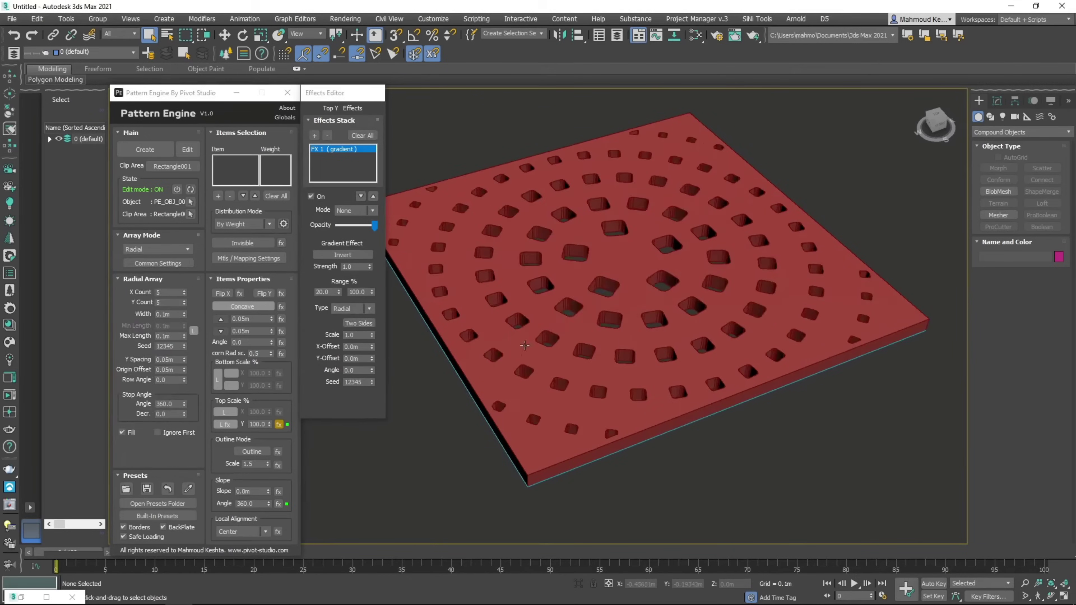
left_click(158, 249)
left_click(140, 273)
double_click(178, 307)
type("0.02")
key("Return")
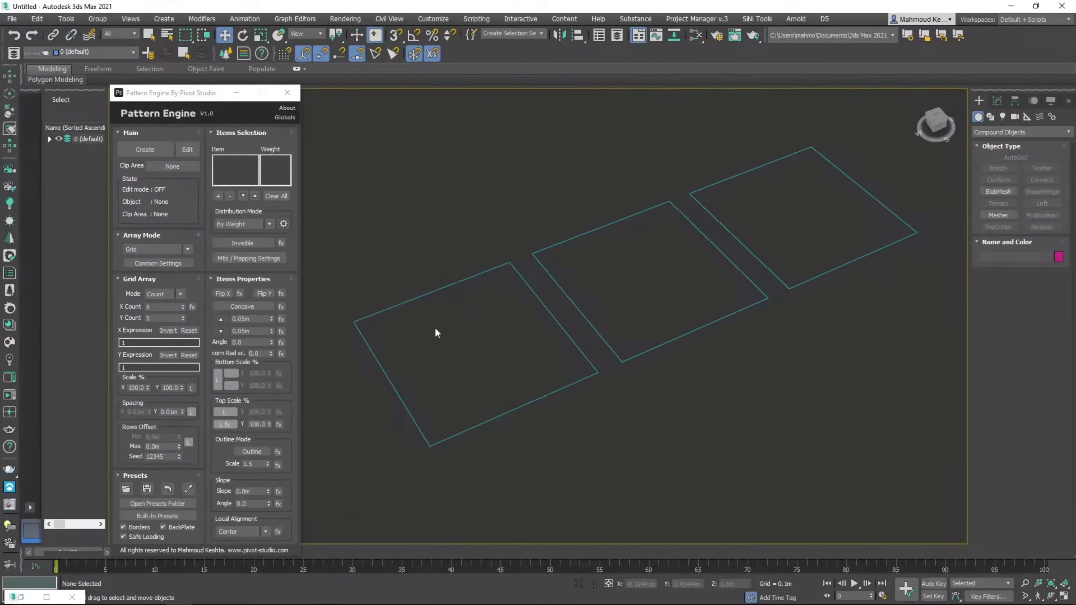
Fill the three rectangles with tiles in Grid, Radial and Random array modes.
left_click(434, 334)
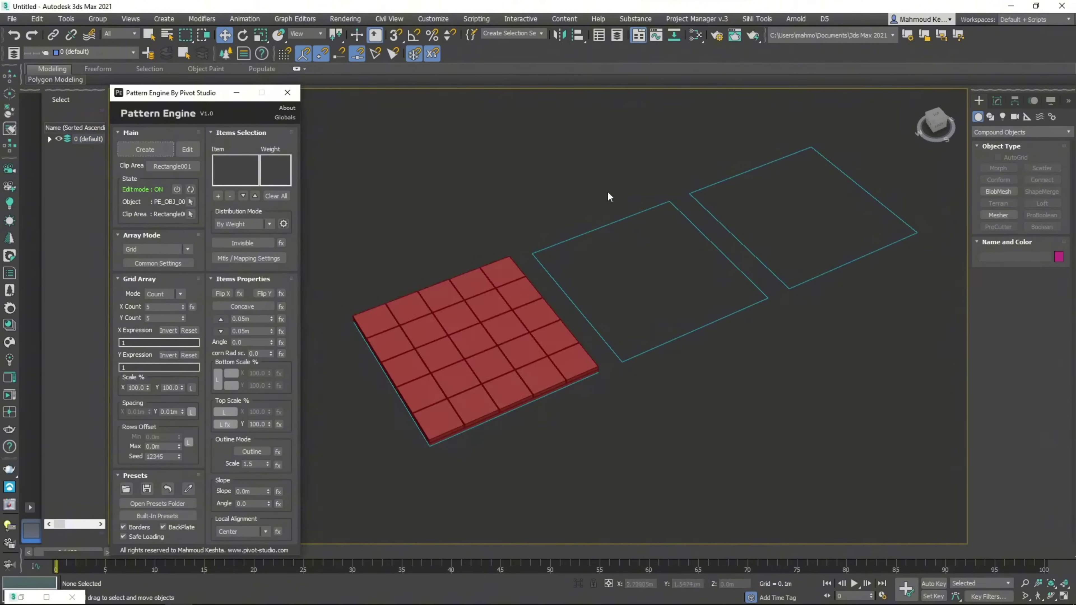
left_click_drag(601, 202, 573, 247)
left_click(145, 150)
left_click(158, 249)
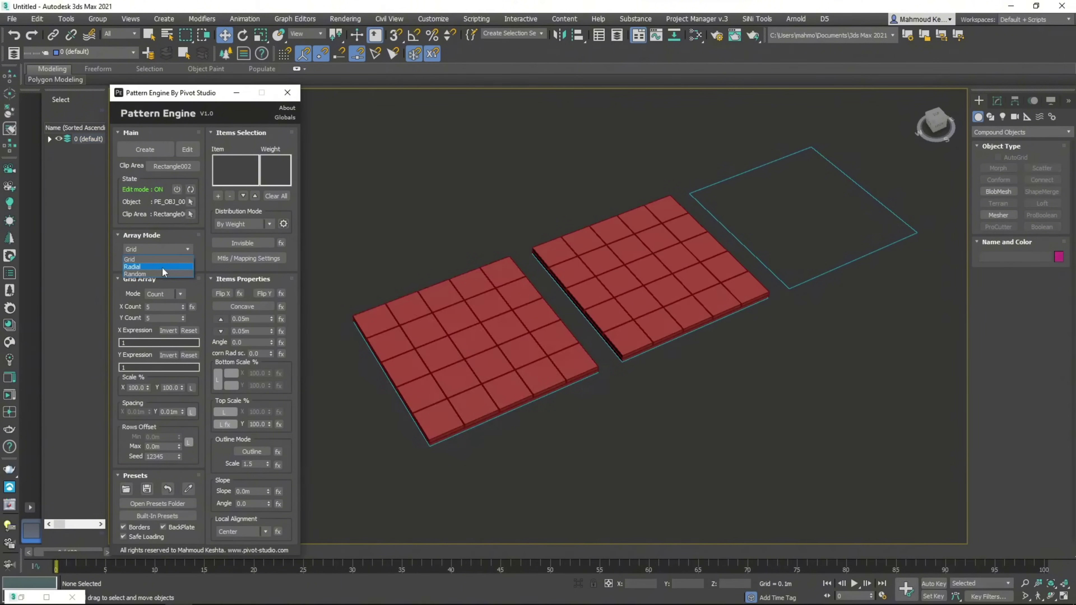
left_click(157, 267)
left_click_drag(765, 133, 744, 196)
left_click(145, 149)
left_click(158, 249)
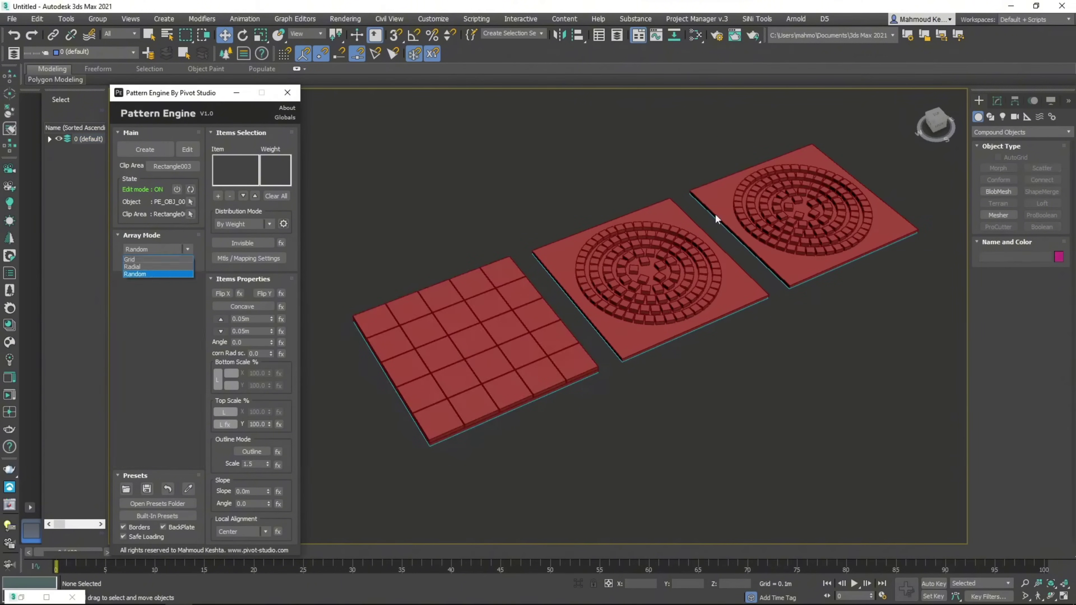
left_click(157, 274)
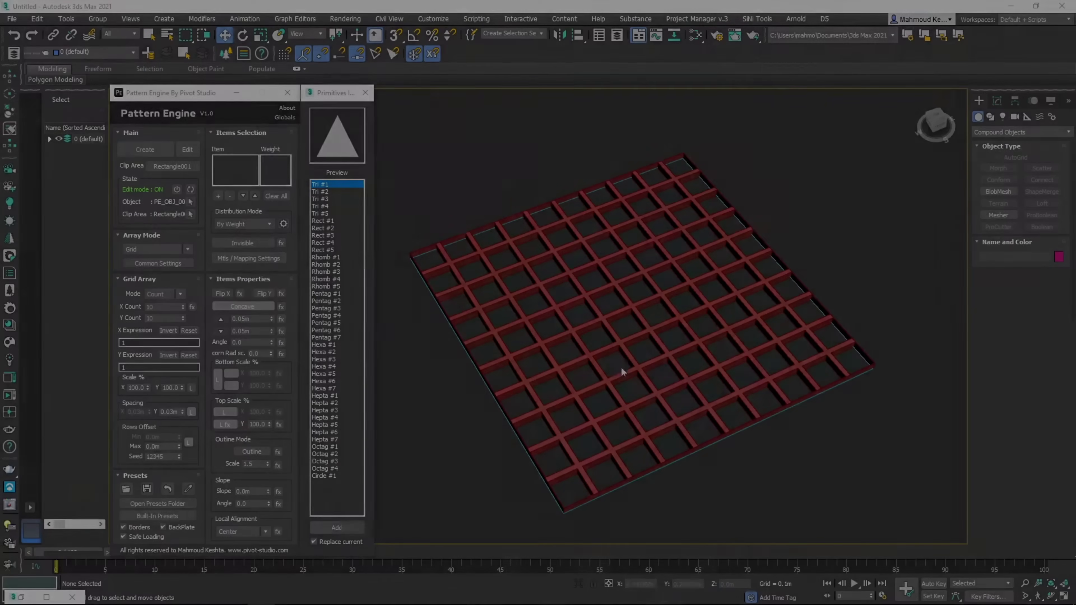
Swap the plate's cut-outs through triangle, square, rhombus, hexagon and heptagon, ending with circles.
left_click(337, 527)
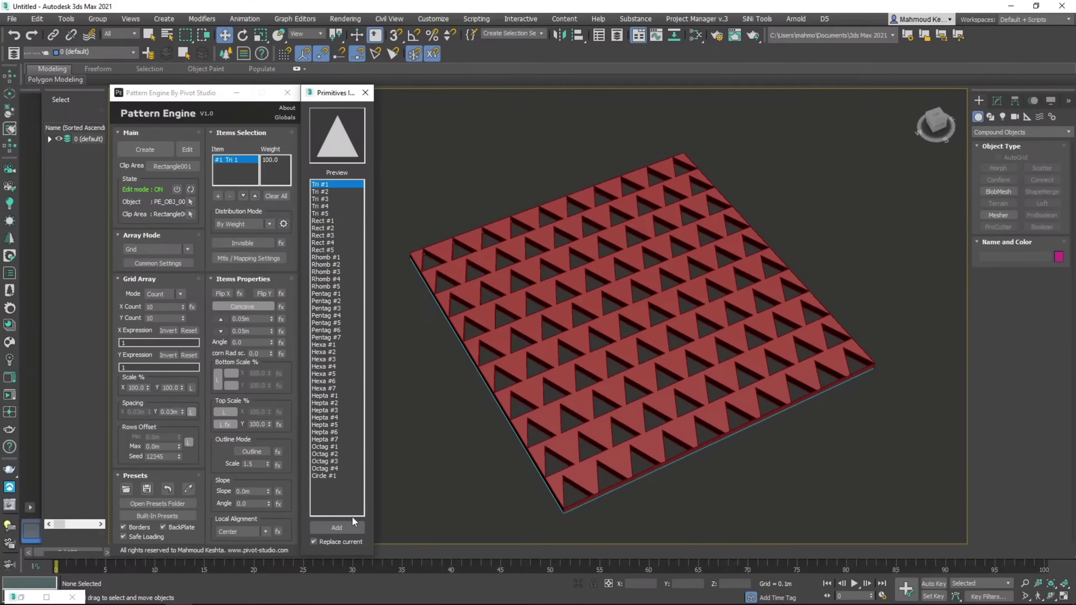
left_click(337, 192)
left_click(337, 528)
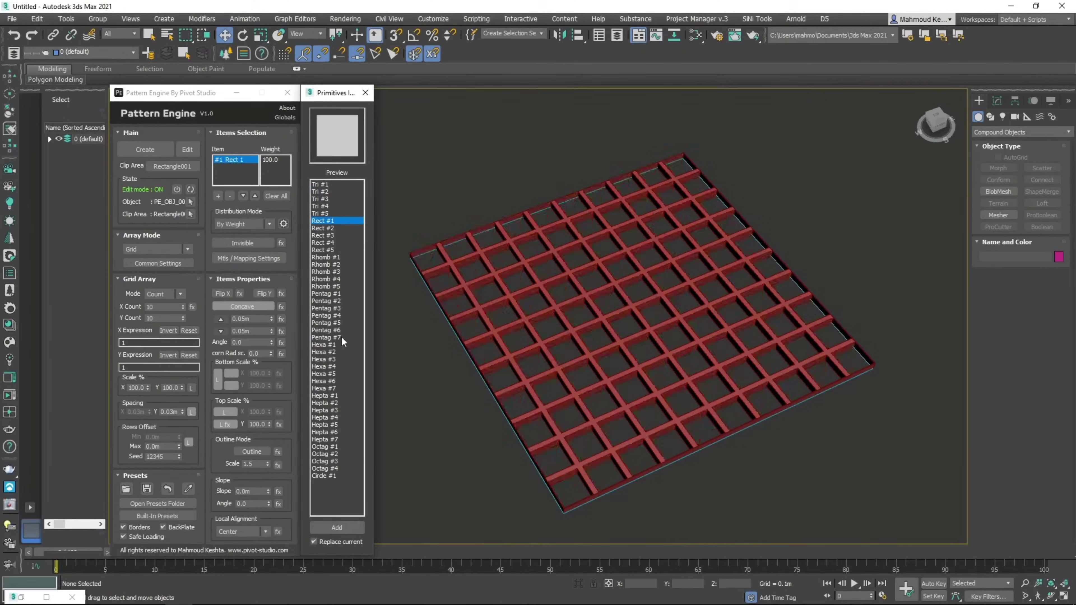
left_click(348, 527)
left_click(324, 344)
left_click(347, 528)
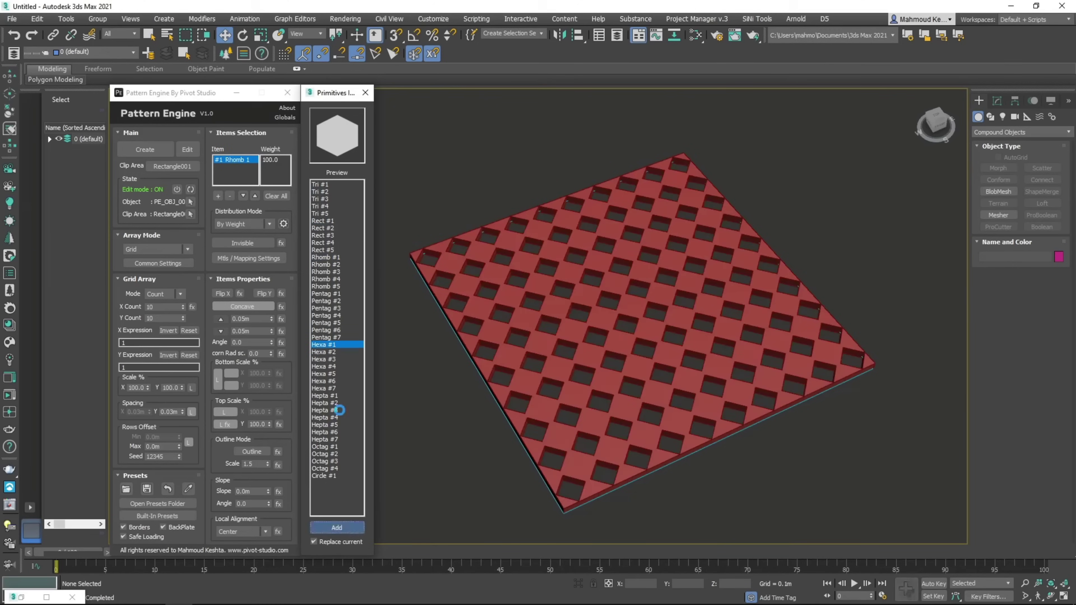
left_click(325, 396)
left_click(350, 527)
left_click(323, 476)
left_click(349, 528)
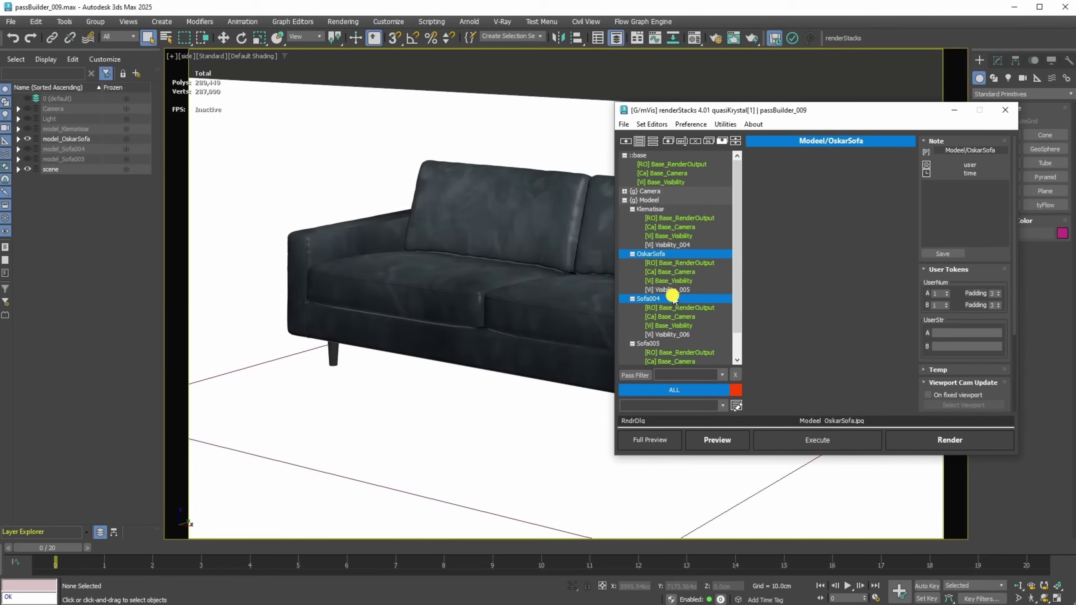
left_click(660, 299)
Make renderStacks dockable, hide the Note panel, and dock it beside the viewport.
left_click(679, 343)
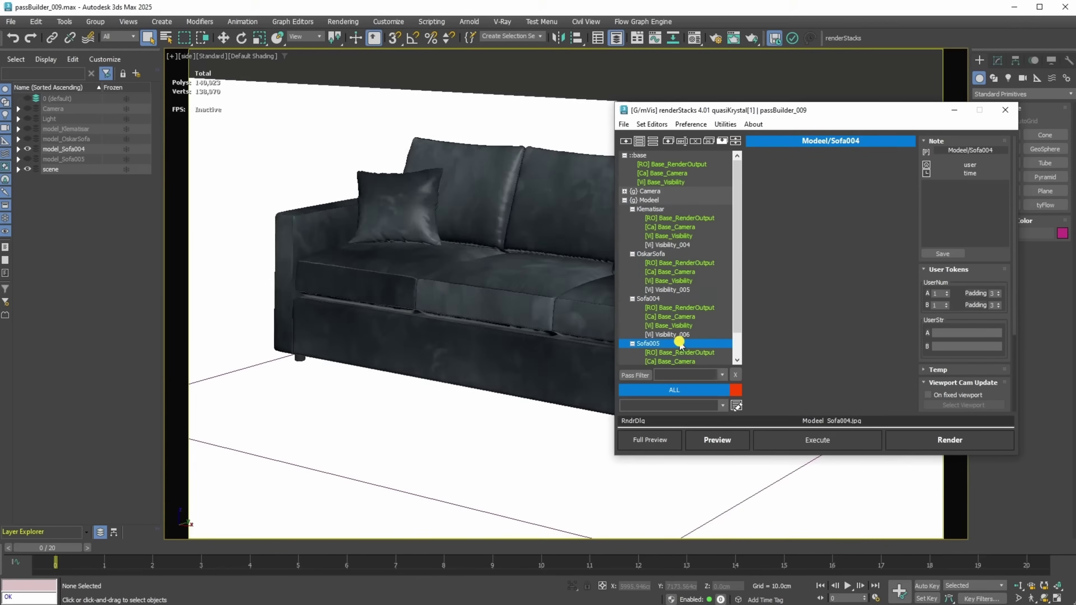
left_click(690, 124)
left_click(695, 144)
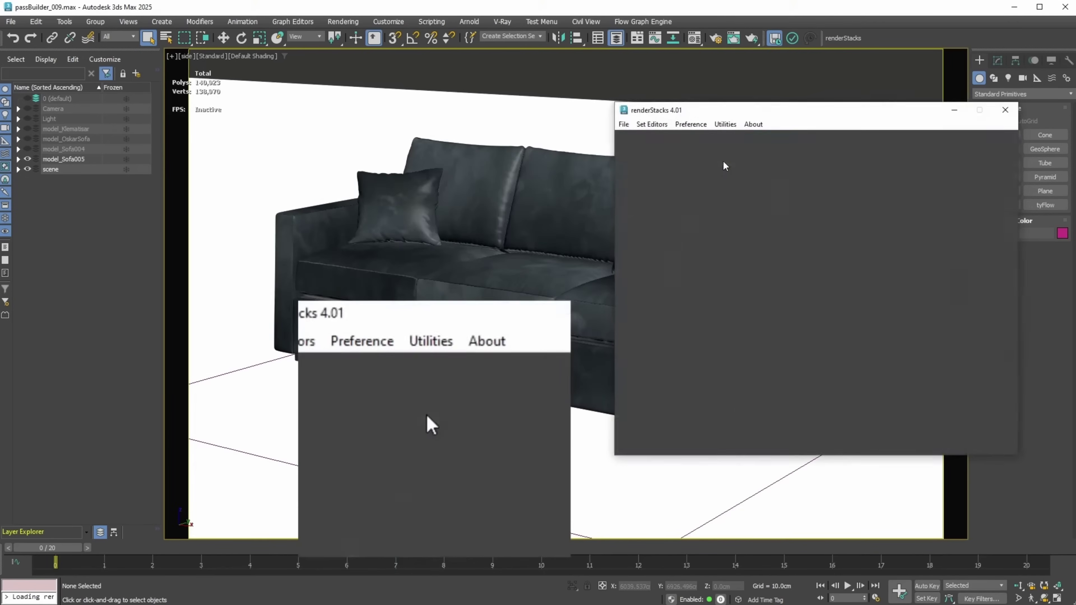
left_click(699, 124)
left_click(723, 162)
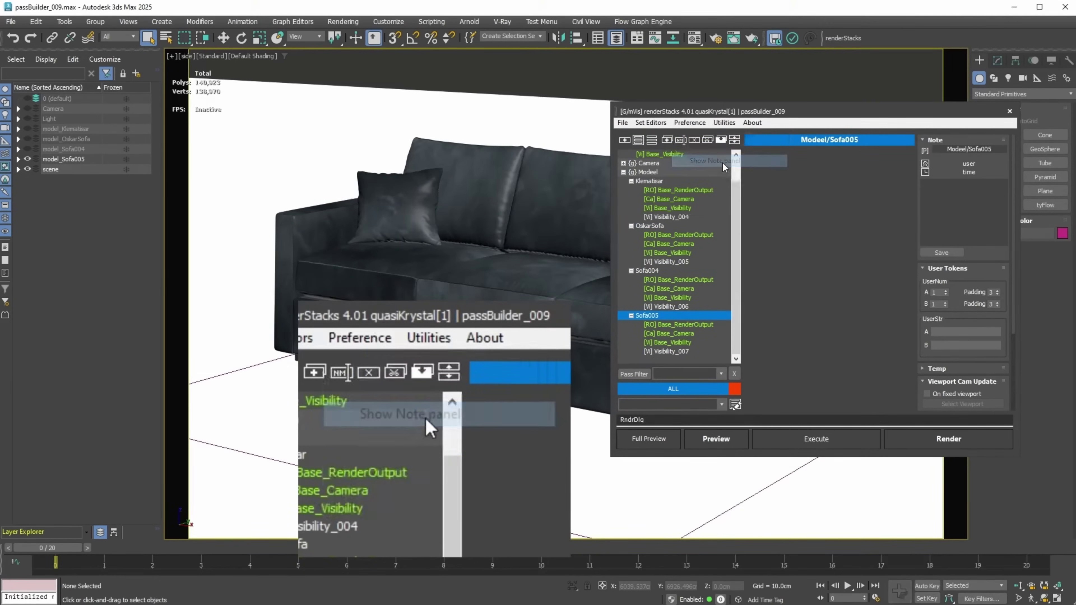
left_click_drag(720, 113, 977, 219)
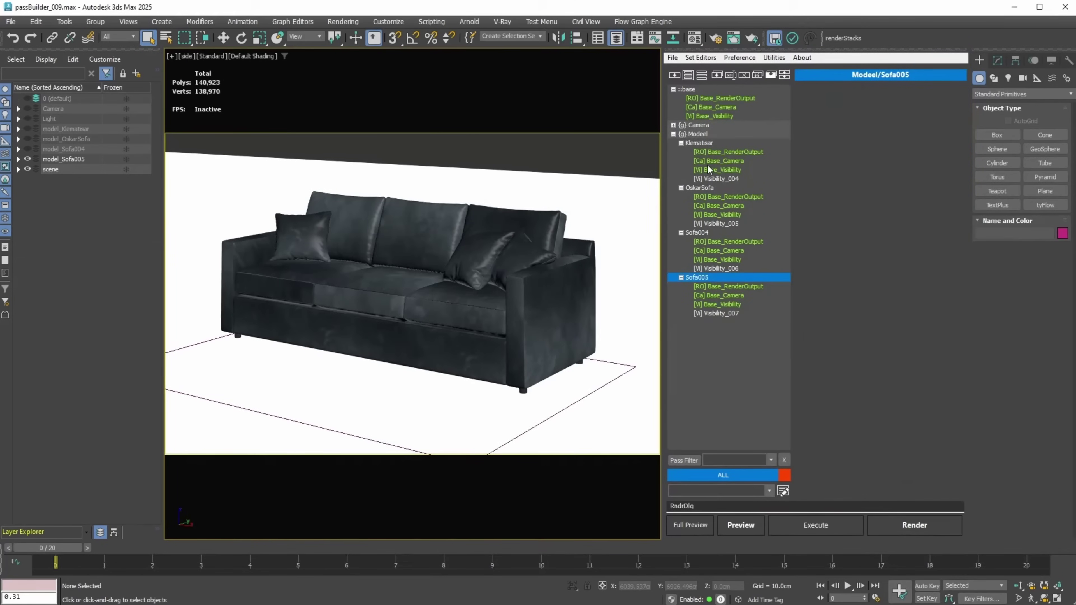
Step through the Klematisar, OskarSofa, Sofa004 and Sofa005 model passes.
left_click(706, 143)
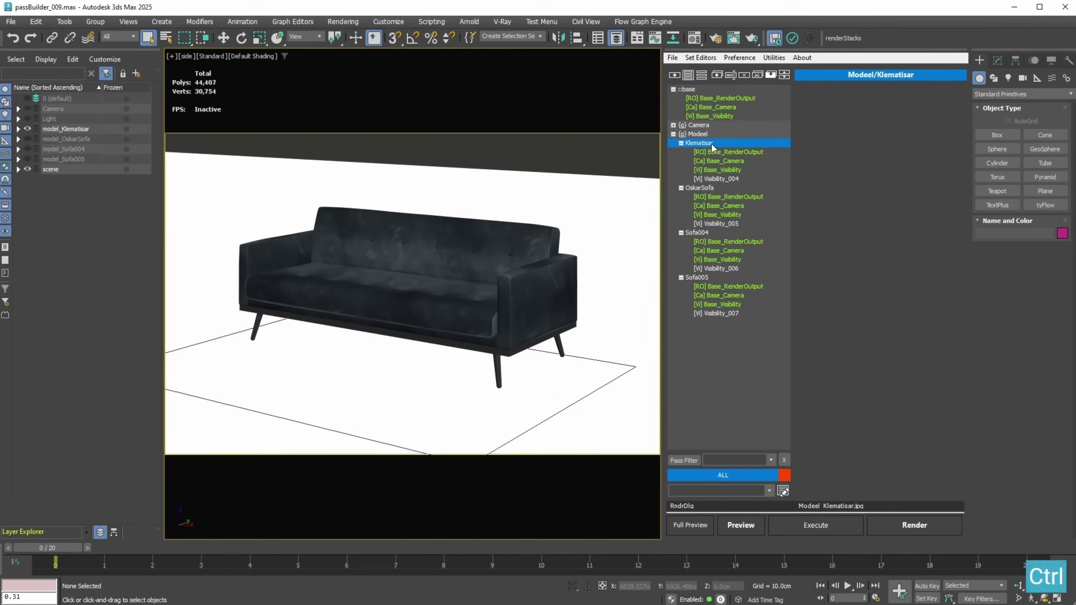
key("ctrl+Left")
left_click(698, 125)
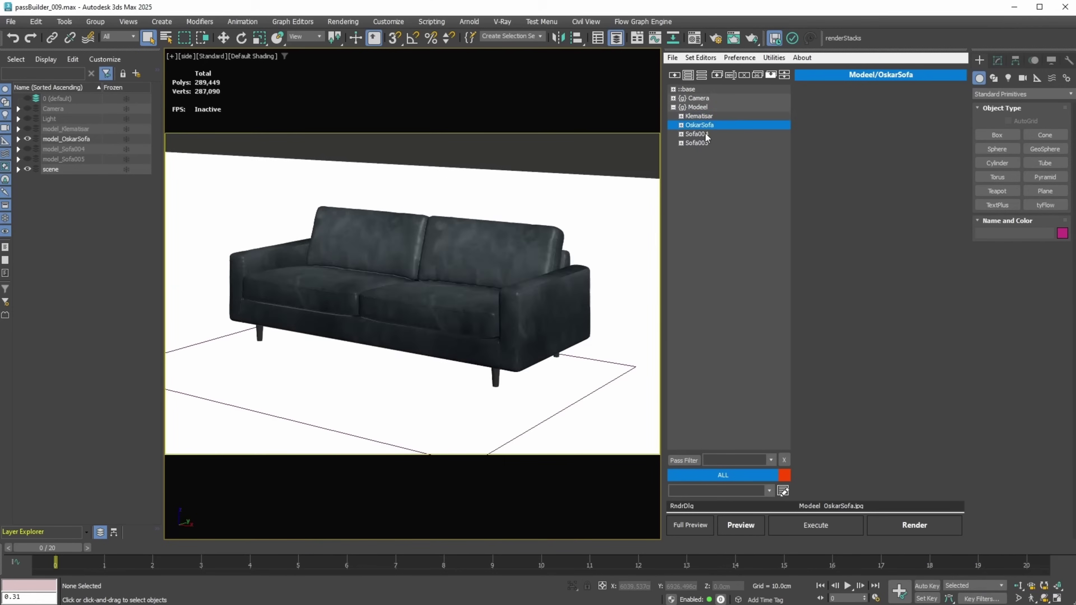
left_click(697, 134)
left_click(703, 144)
left_click(697, 134)
left_click(699, 125)
left_click(699, 116)
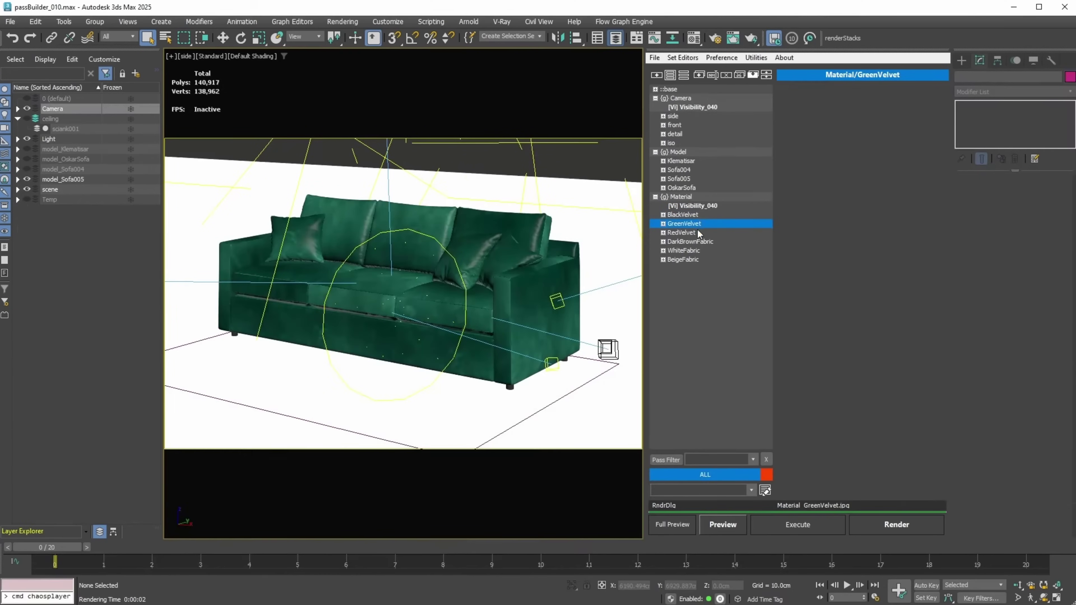
Preview the sofa in RedVelvet, DarkBrownFabric, WhiteFabric and BeigeFabric material passes.
left_click(698, 234)
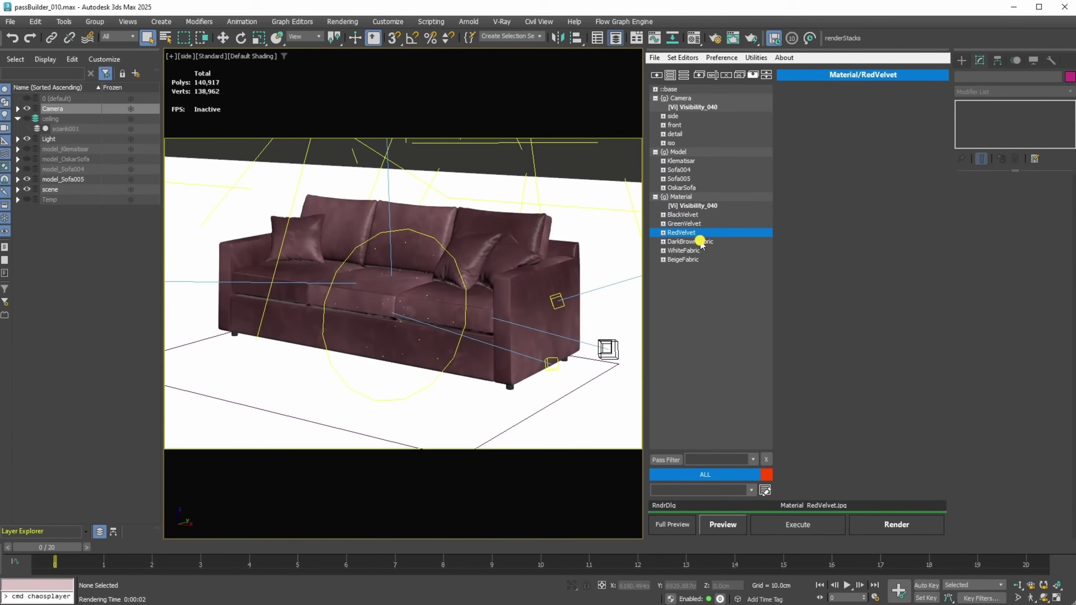
left_click(701, 241)
left_click(693, 250)
left_click(695, 259)
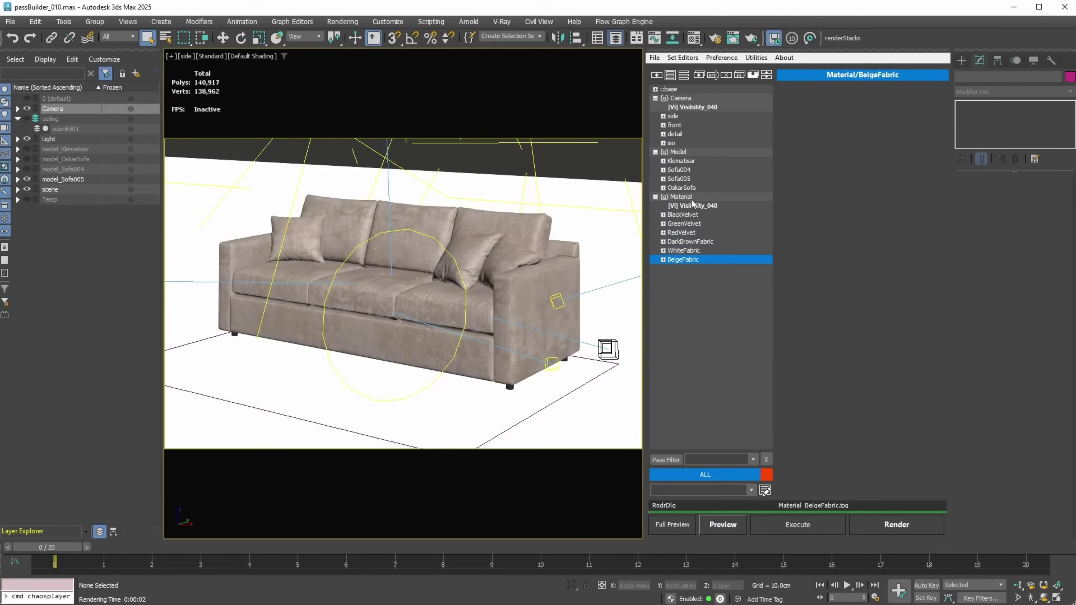
Review the rsPrvRender preview settings and start a Corona preview render of the current pass.
left_click(729, 524)
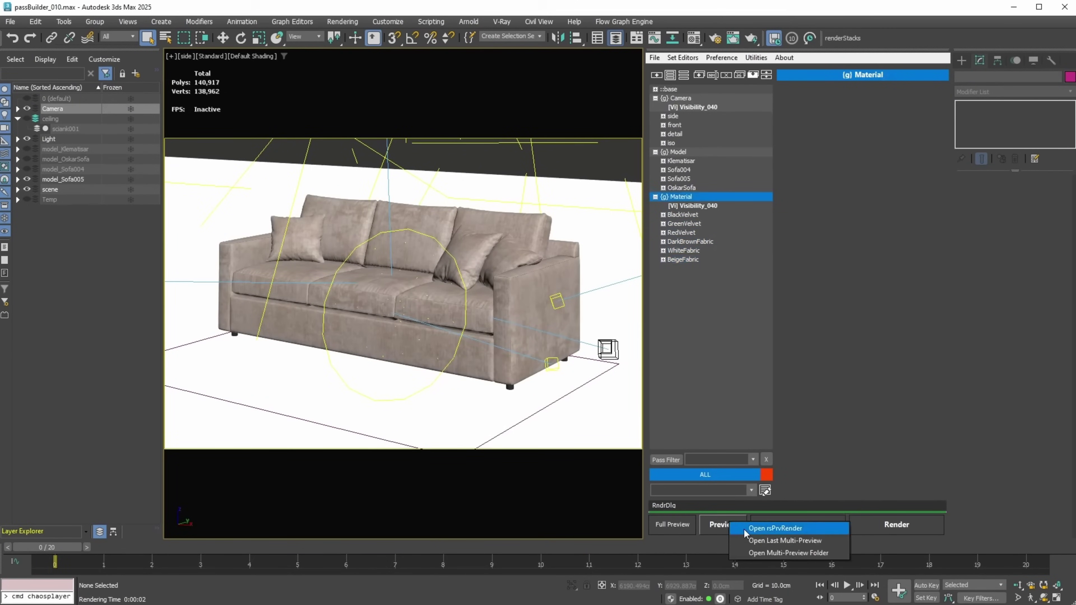
left_click(745, 530)
left_click_drag(144, 64, 487, 165)
left_click(519, 242)
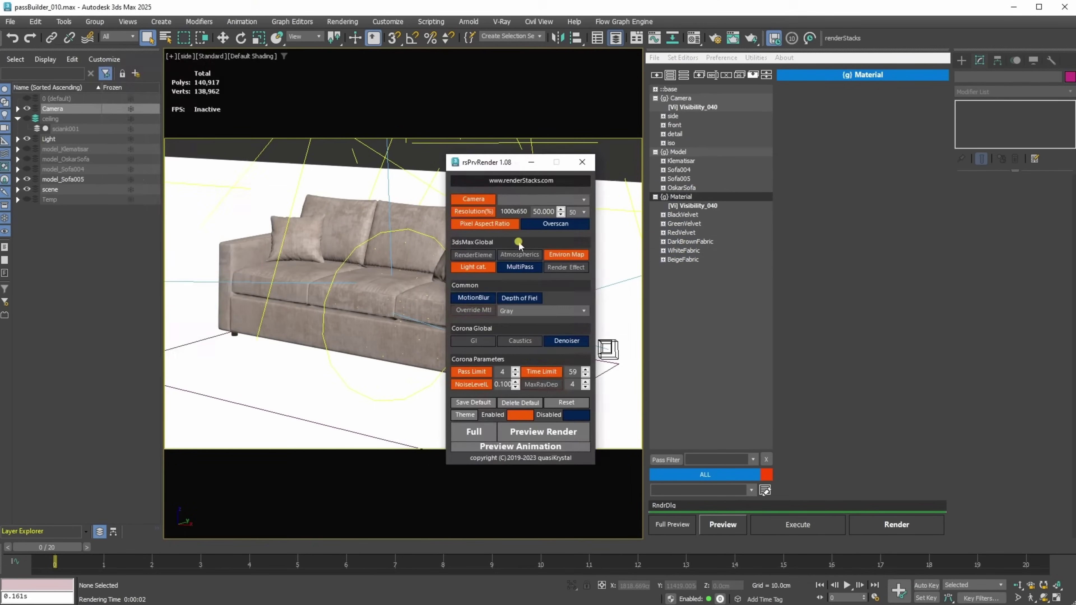
left_click(582, 163)
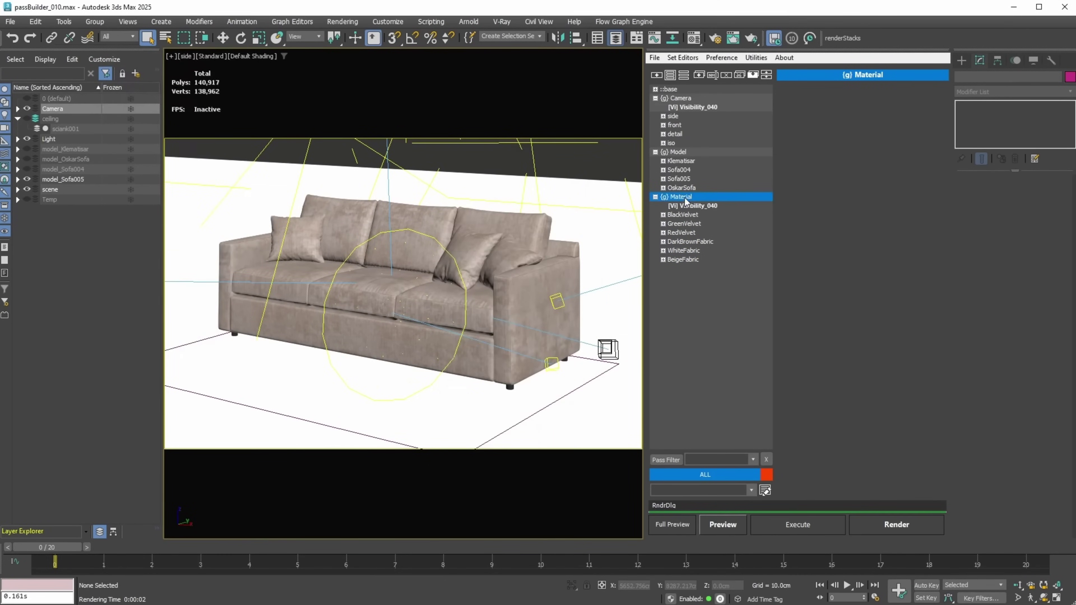
left_click(729, 525)
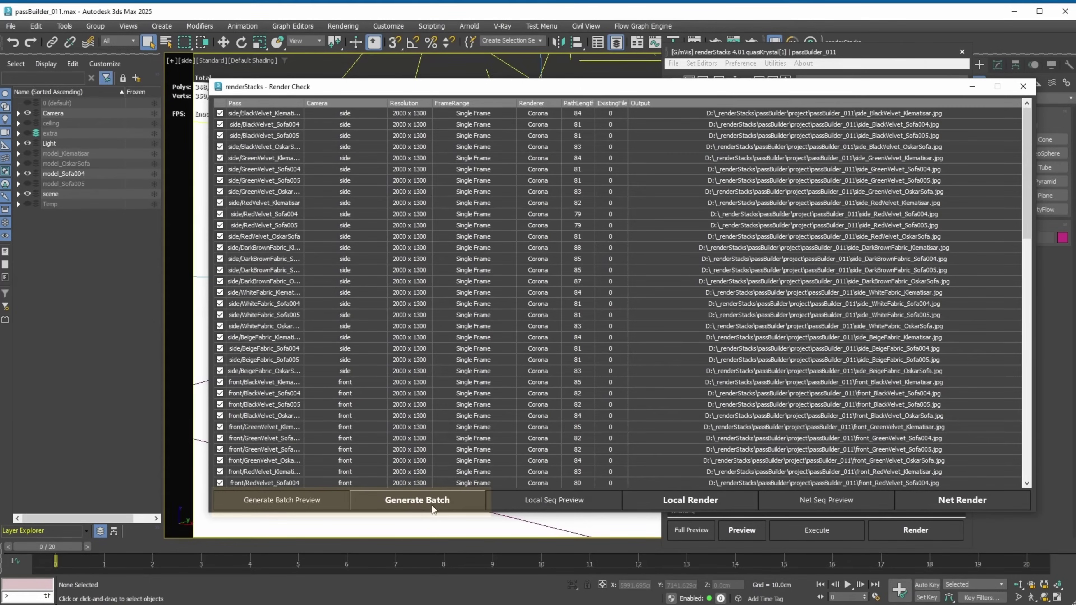
Generate the batch from Render Check to render all camera, material and sofa passes.
left_click(446, 502)
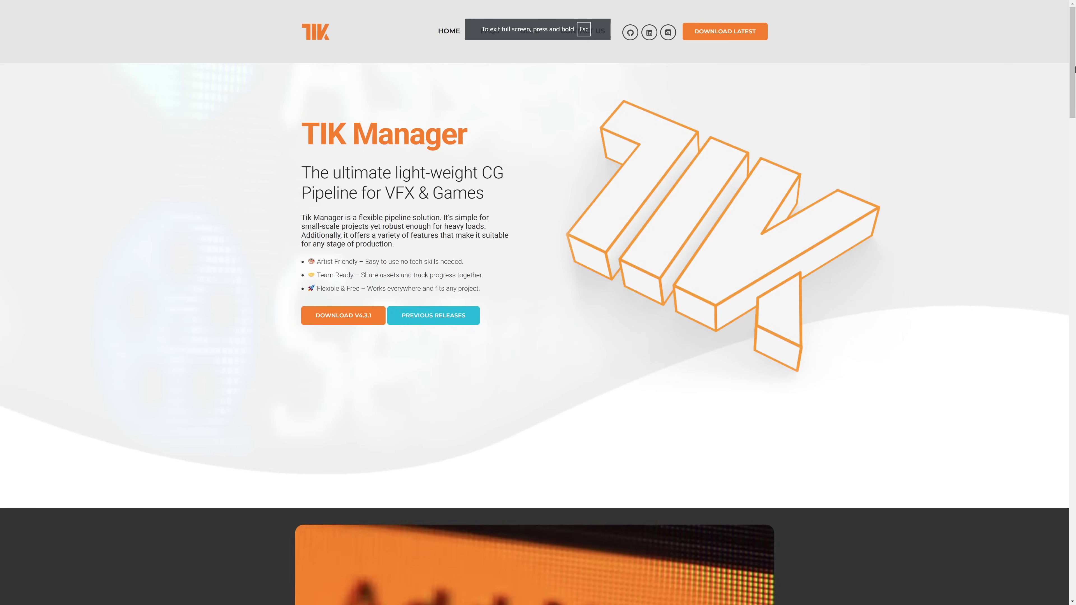
Scroll the TIK Manager home page to the 'Organize all your media content' section.
left_click_drag(1075, 68, 1074, 384)
Create myProject, expand Assets, and select the Shots and Vehicles sub-projects.
key("F11")
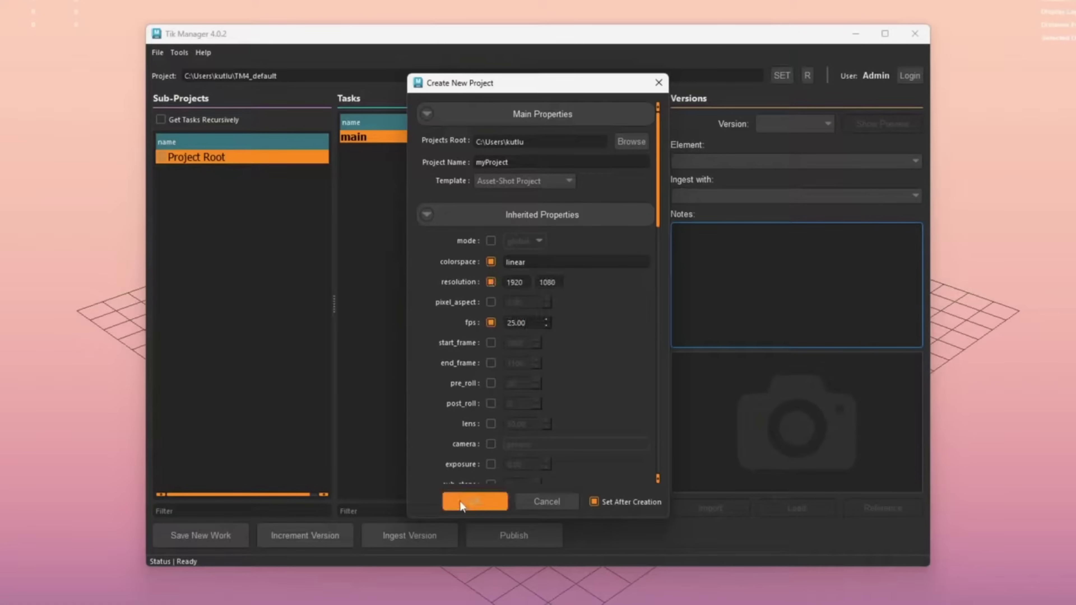
left_click(460, 502)
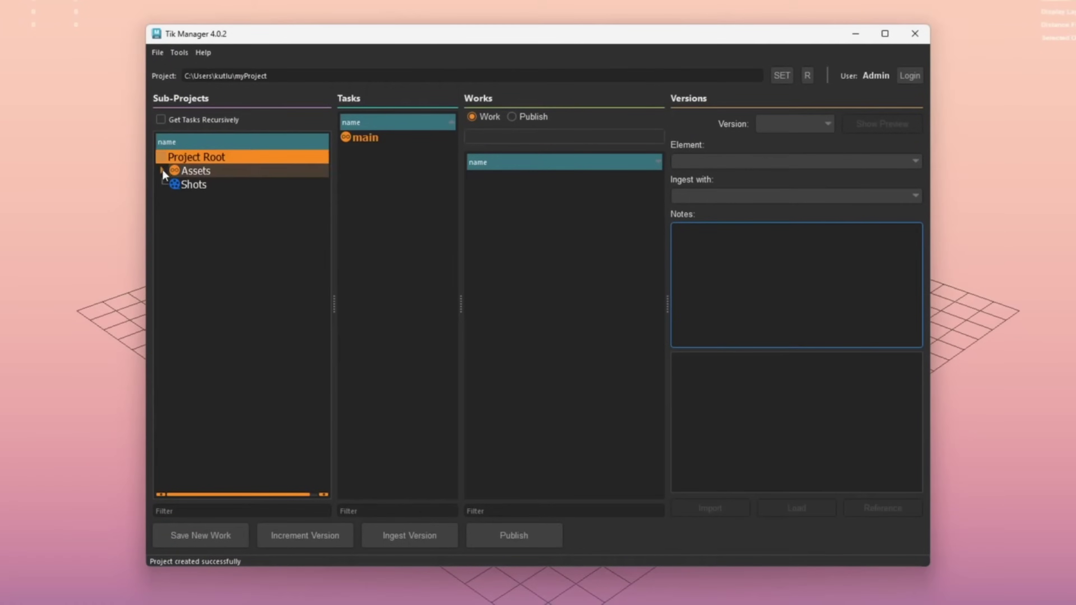
left_click(163, 170)
left_click(192, 239)
left_click(237, 226)
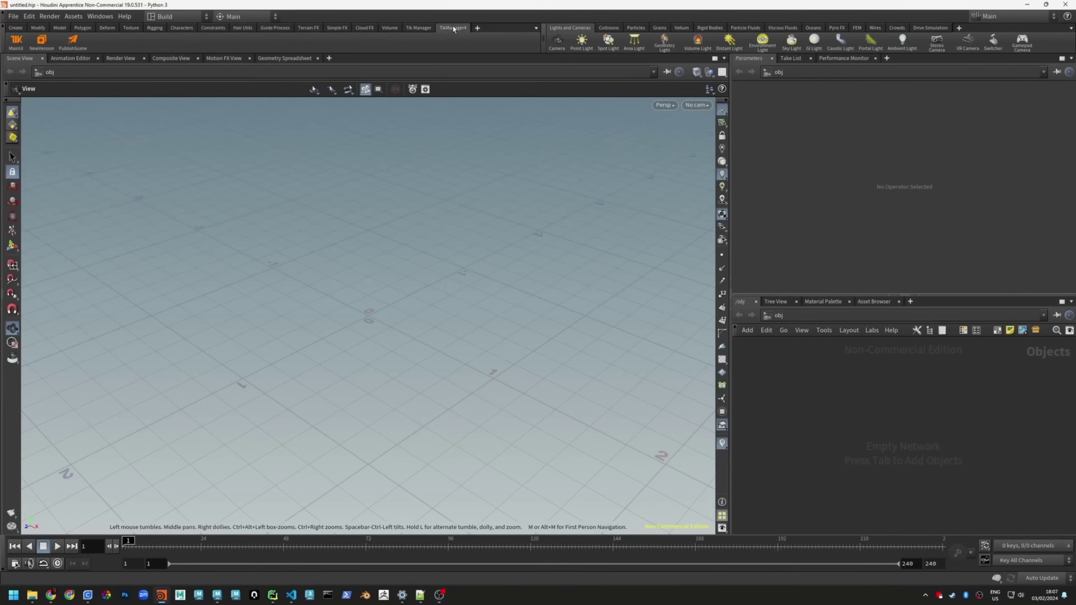
Start a new task under the Characters sub-project and drop the Assembly category.
left_click(12, 42)
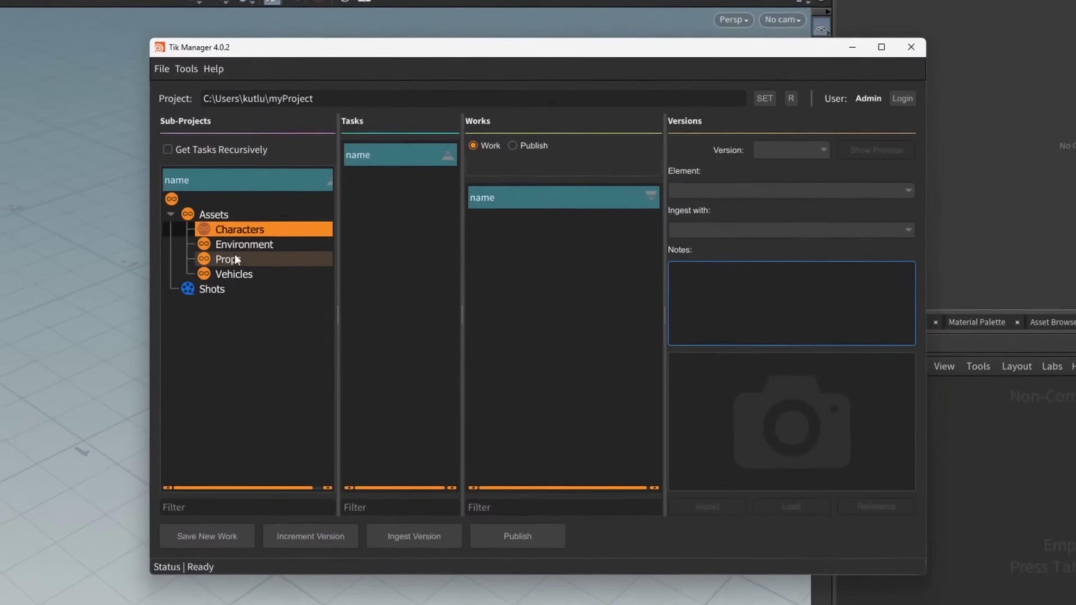
right_click(344, 247)
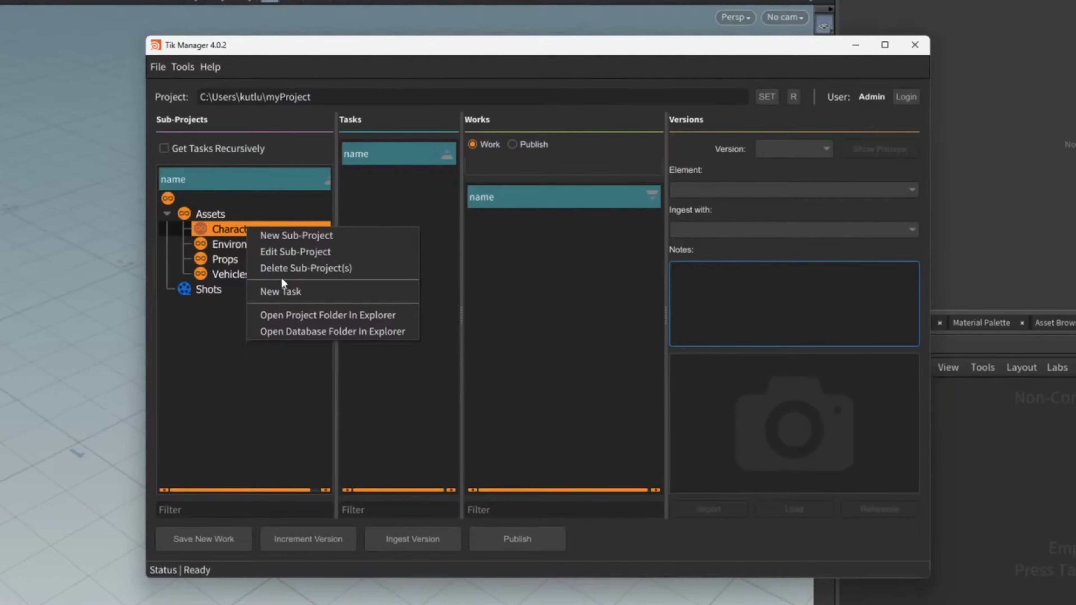
left_click(282, 291)
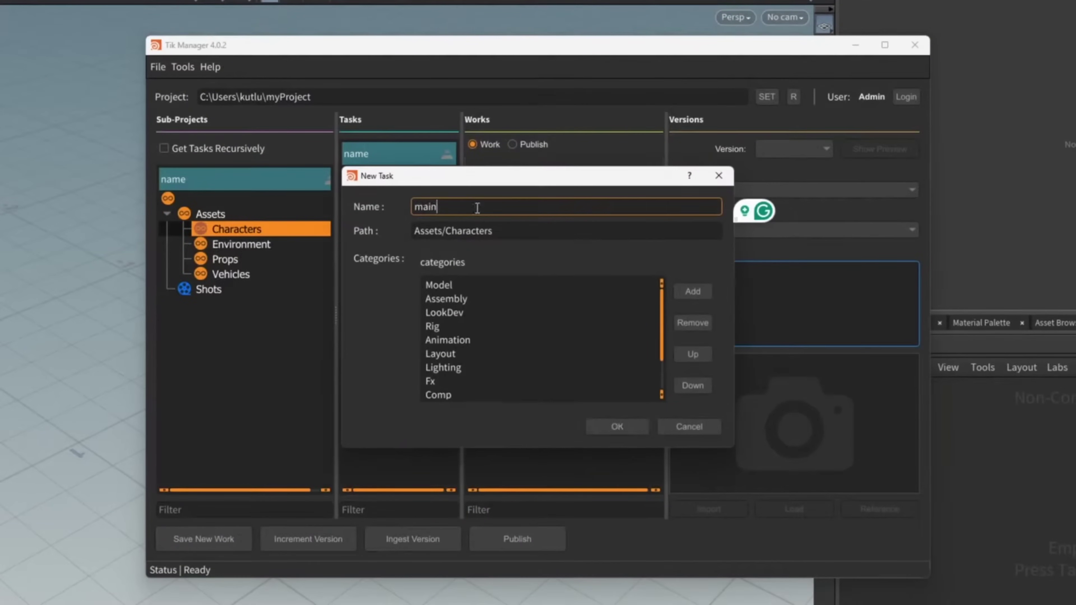
left_click(469, 302)
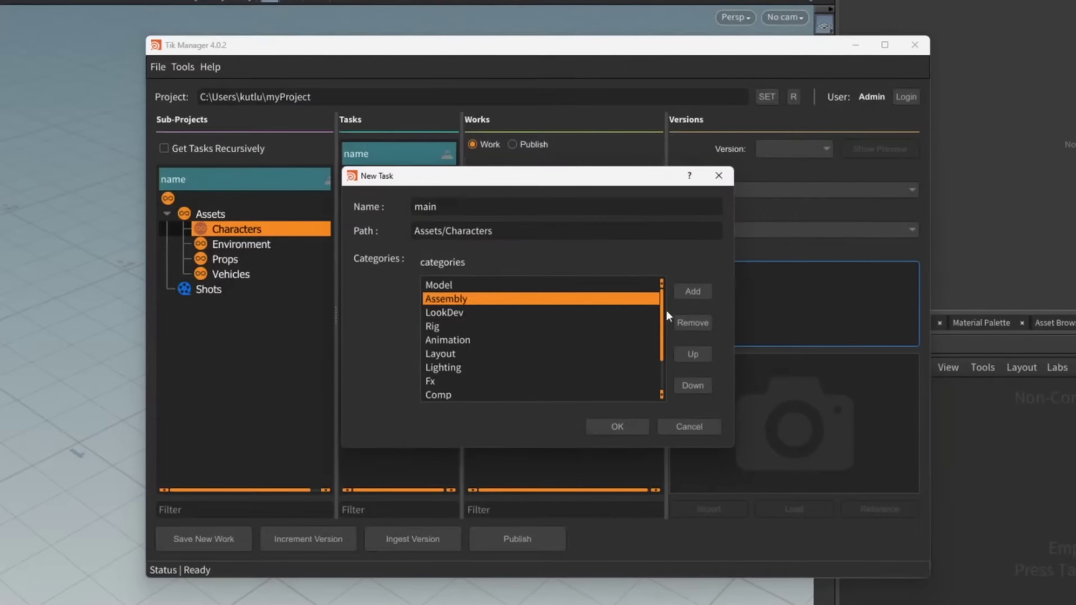
left_click(691, 323)
Remove the Layout, Lighting and Garbage categories, create the main task, and add a cube.
left_click(453, 312)
left_click(456, 327)
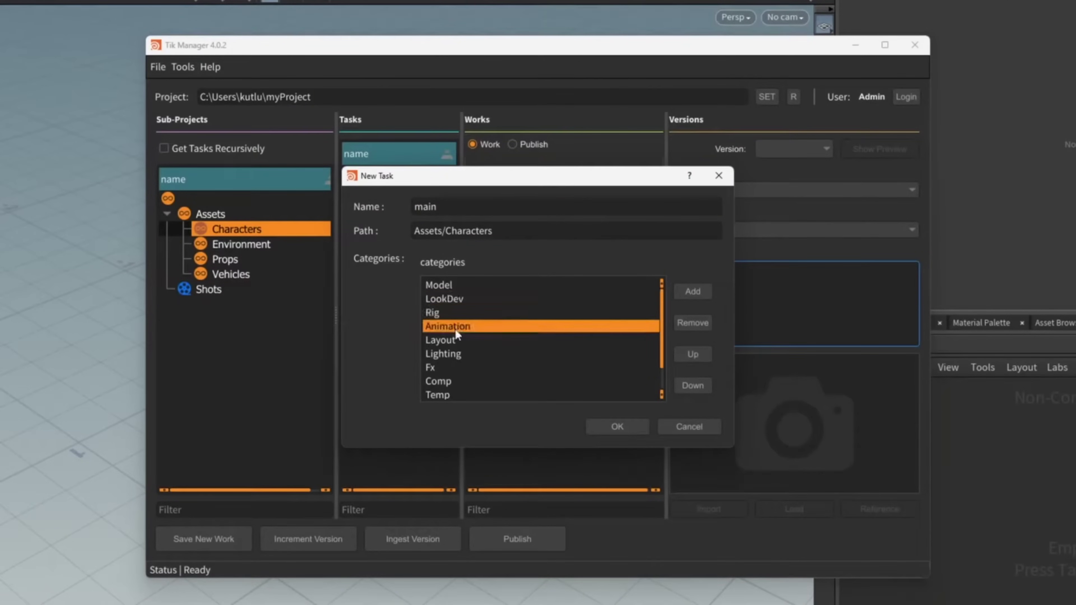
left_click(452, 340)
scroll(456, 352, "down", 1)
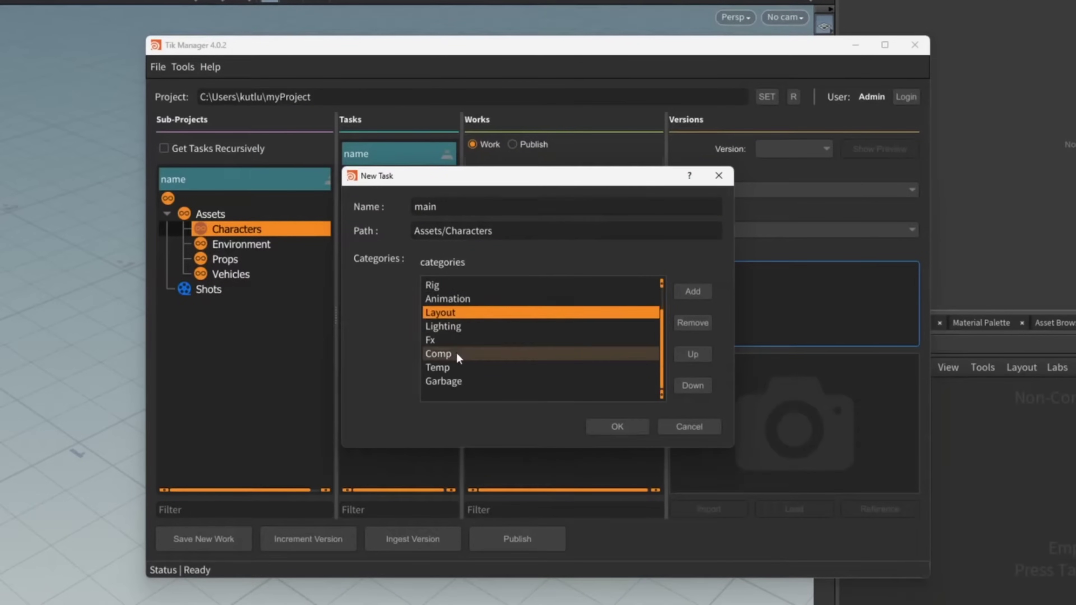
left_click(692, 323)
left_click(691, 323)
left_click(691, 323)
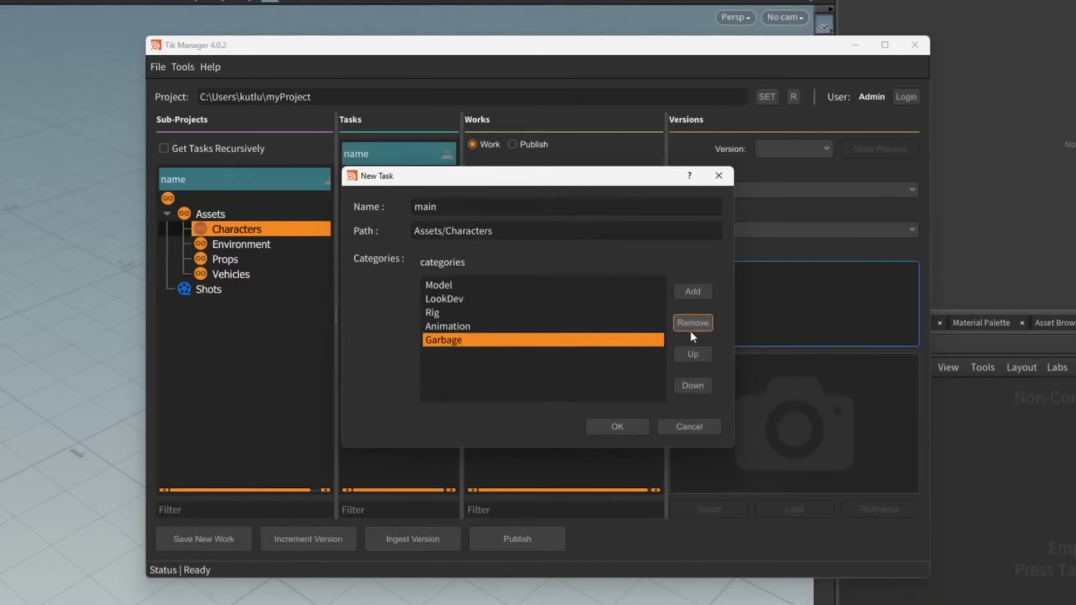
left_click(691, 329)
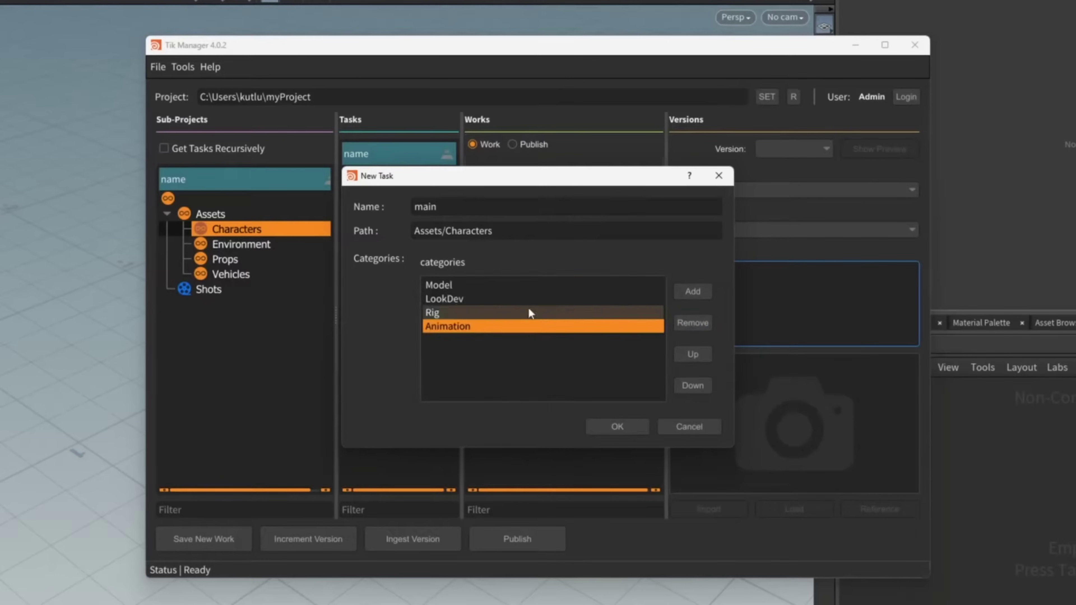
left_click(599, 421)
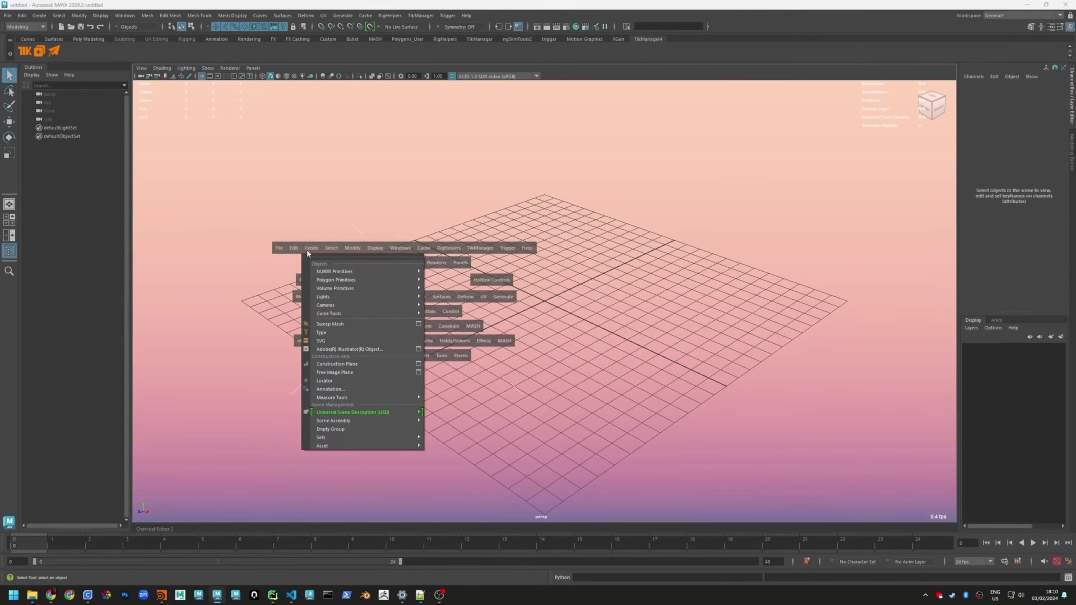
left_click(496, 270)
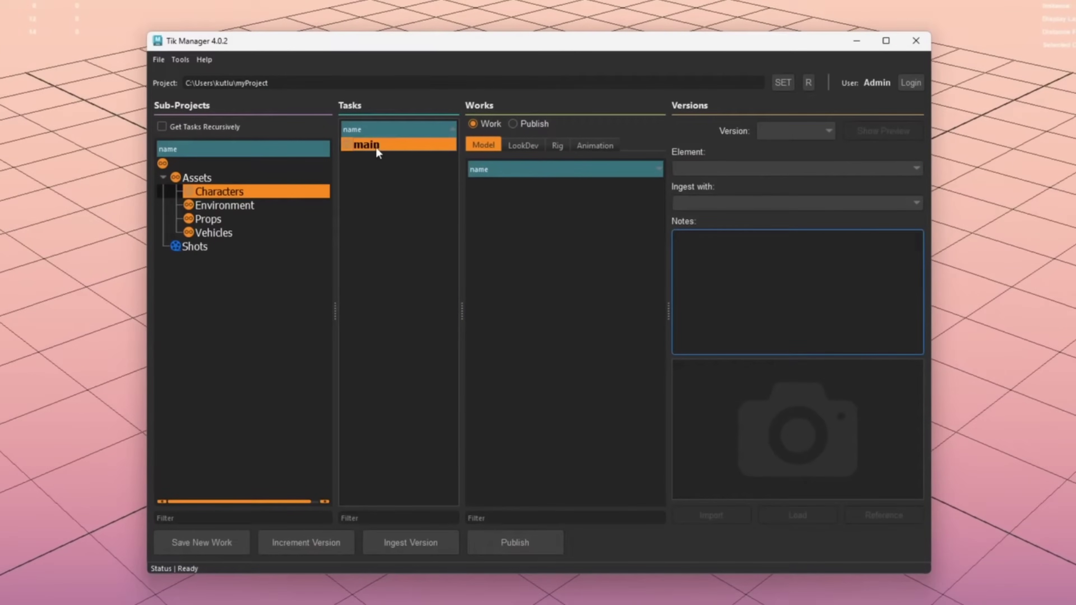
Cancel the first Save New Work over the fps mismatch and switch the scene to 25 fps.
right_click(376, 146)
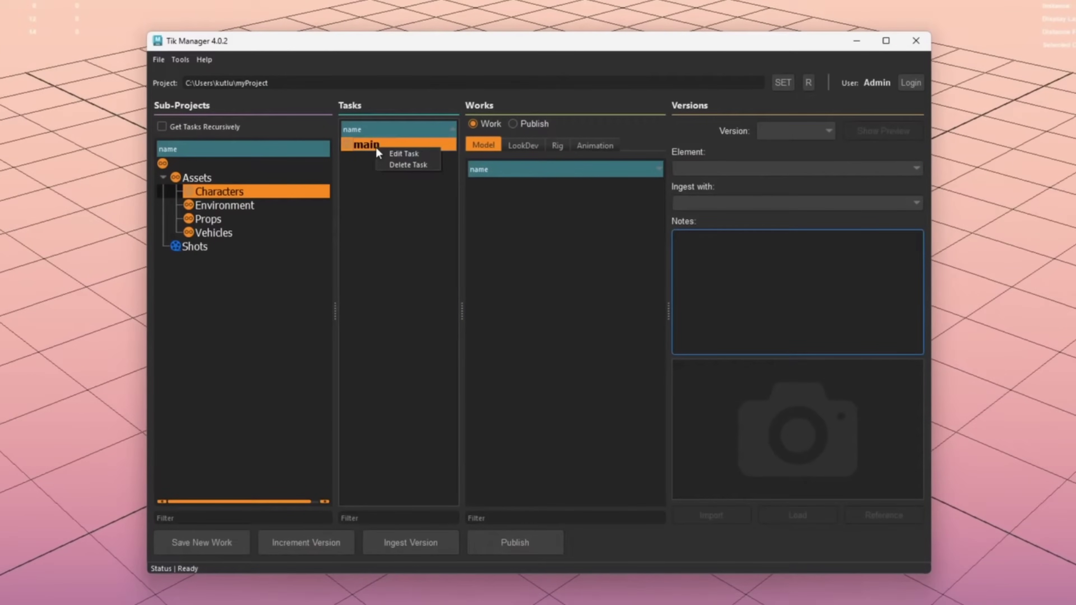
left_click(367, 140)
left_click(194, 547)
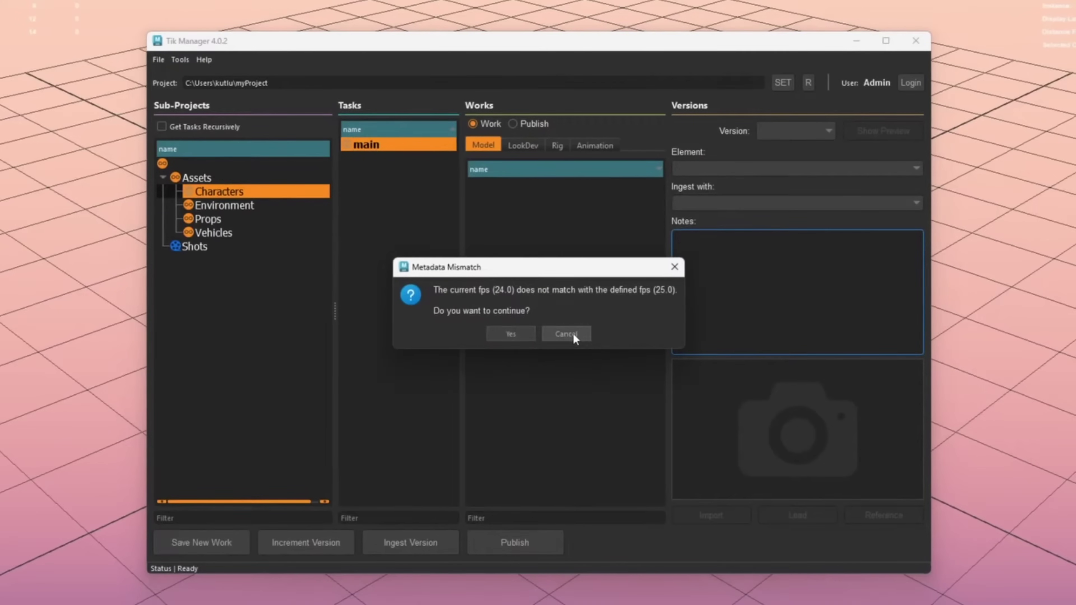
left_click(561, 332)
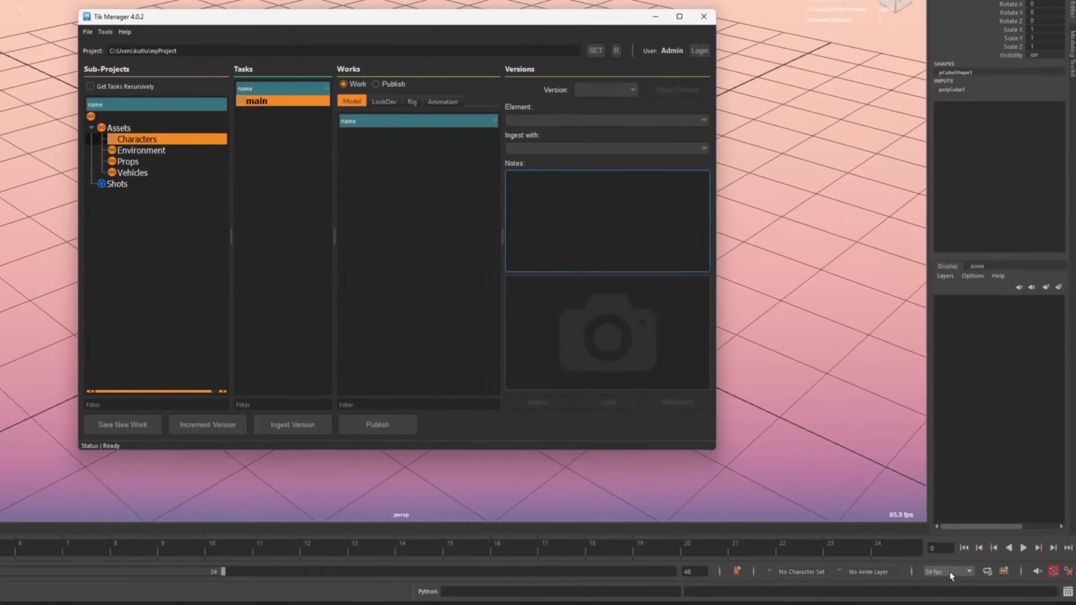
left_click(950, 573)
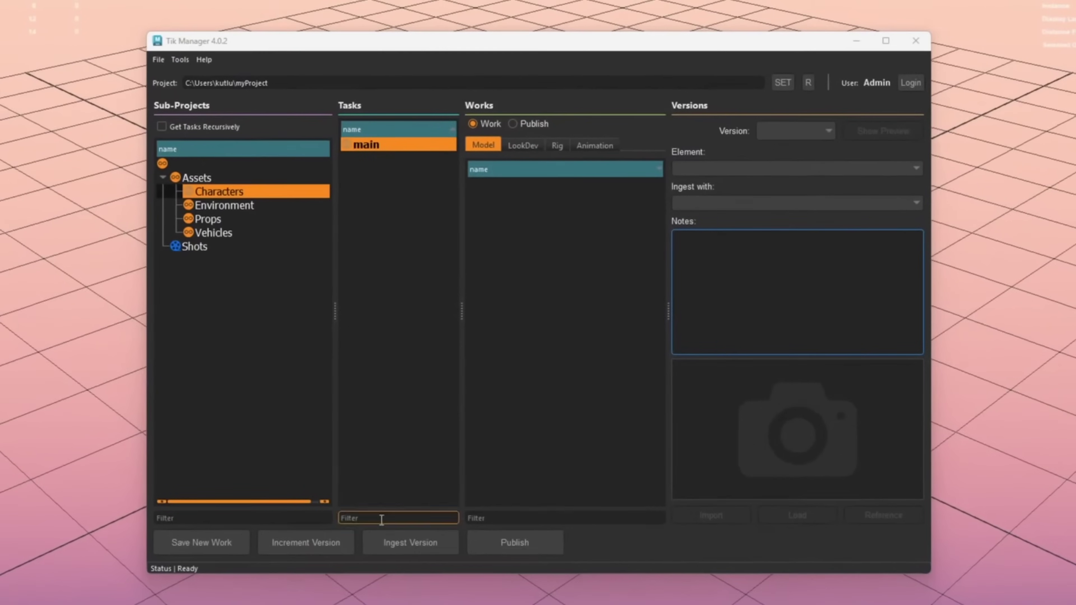
Create the Model work file named cube with the note 'testing cube'.
left_click(226, 543)
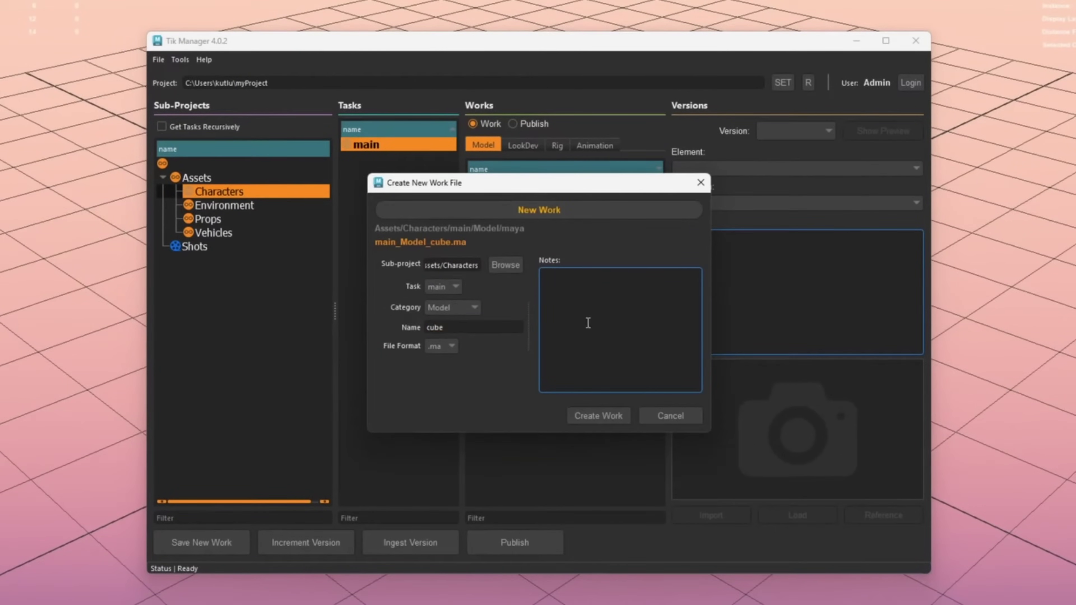
type("testing cube")
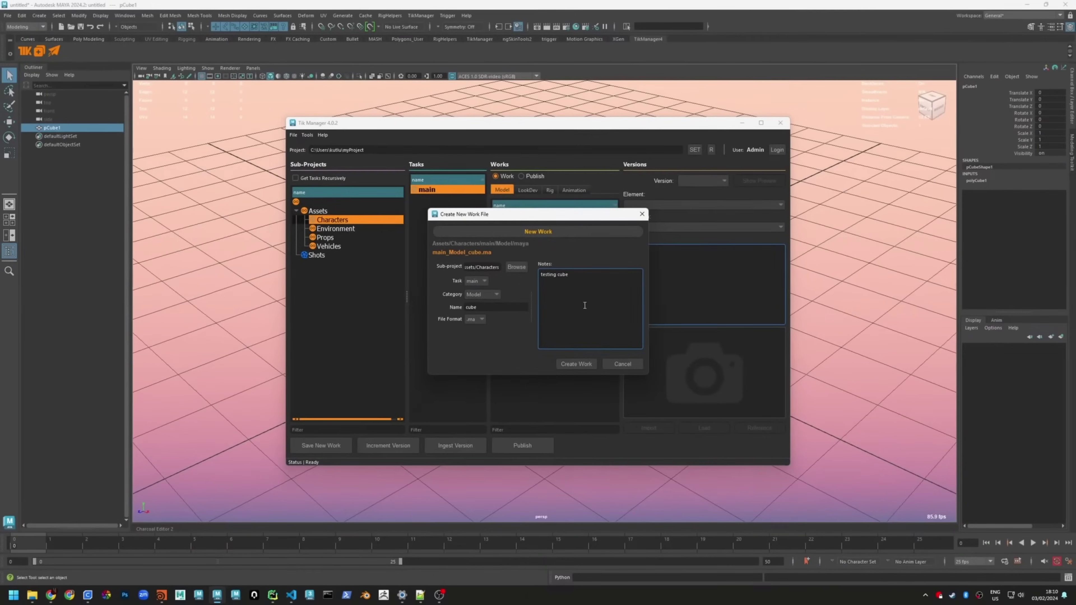
left_click_drag(257, 222, 339, 222)
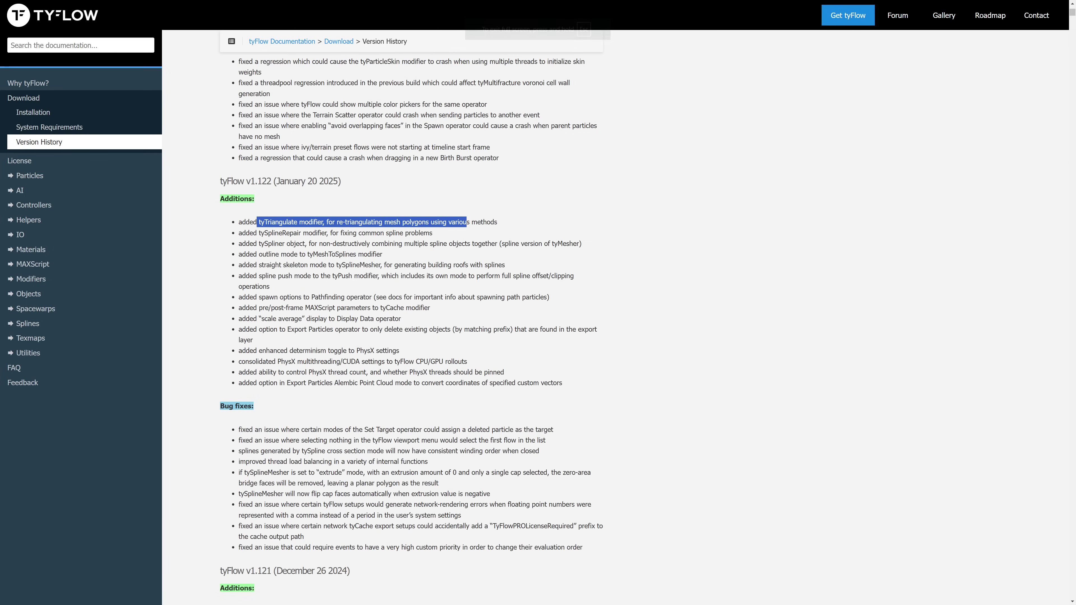
Highlight the tySplineRepair line under v1.122 Additions and clear the straight skeleton highlight.
left_click_drag(257, 233, 290, 232)
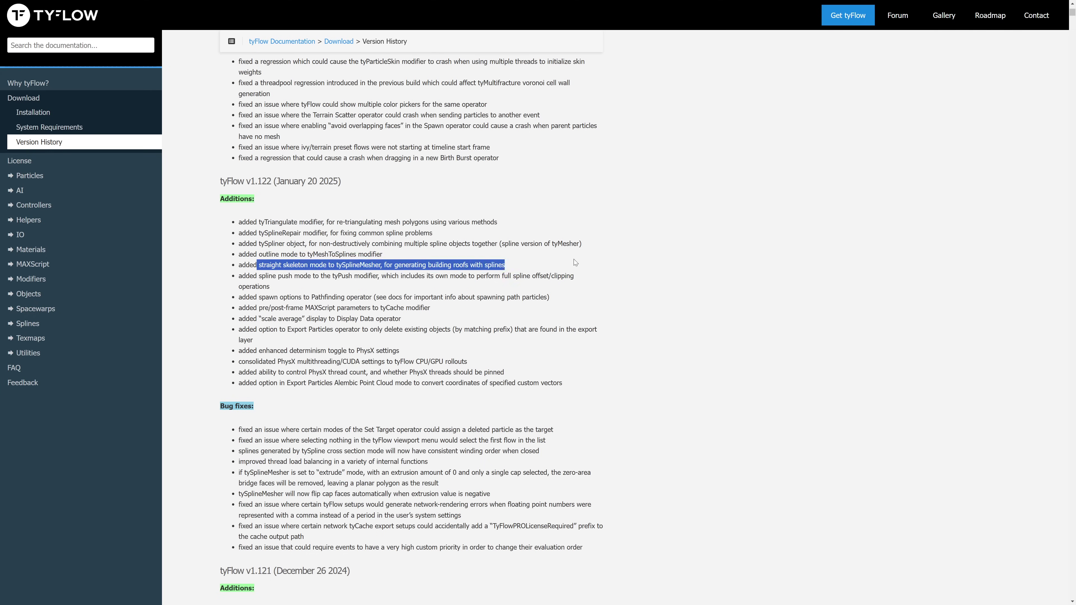
double_click(248, 264)
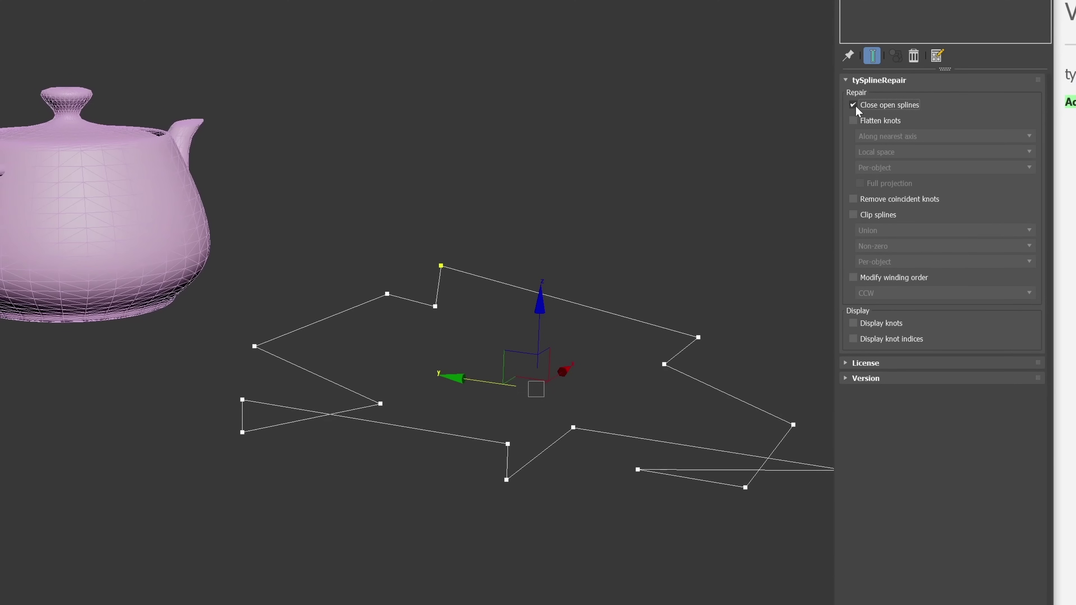
Toggle Flatten knots on and off in tySplineRepair, leaving it disabled.
left_click(858, 117)
left_click(859, 122)
left_click(859, 122)
left_click(858, 122)
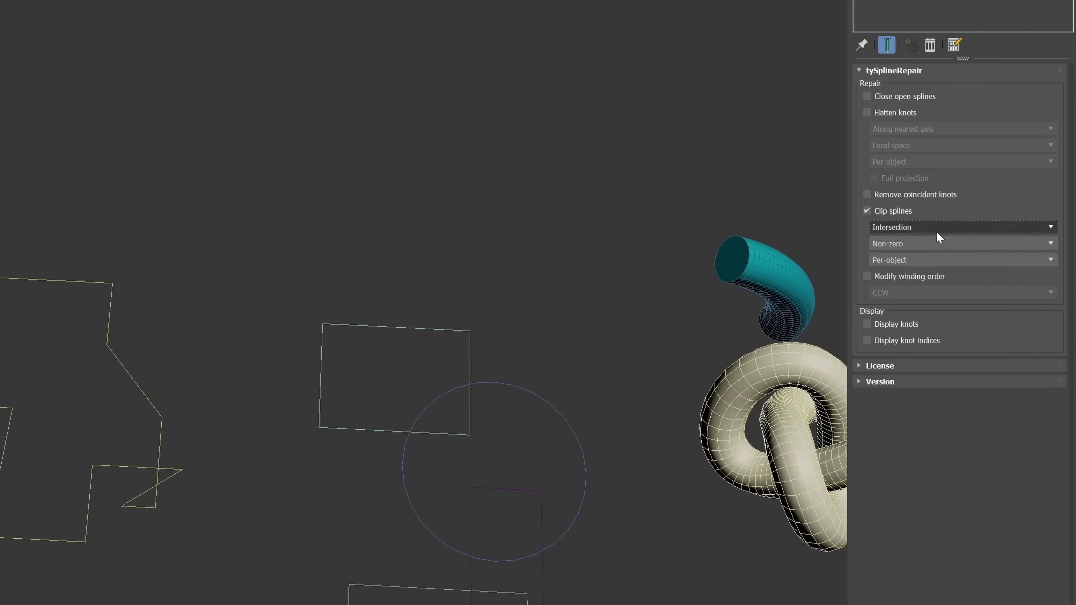
Clip the splines as a Union and set the fill rule to Positive.
left_click(936, 228)
left_click(899, 267)
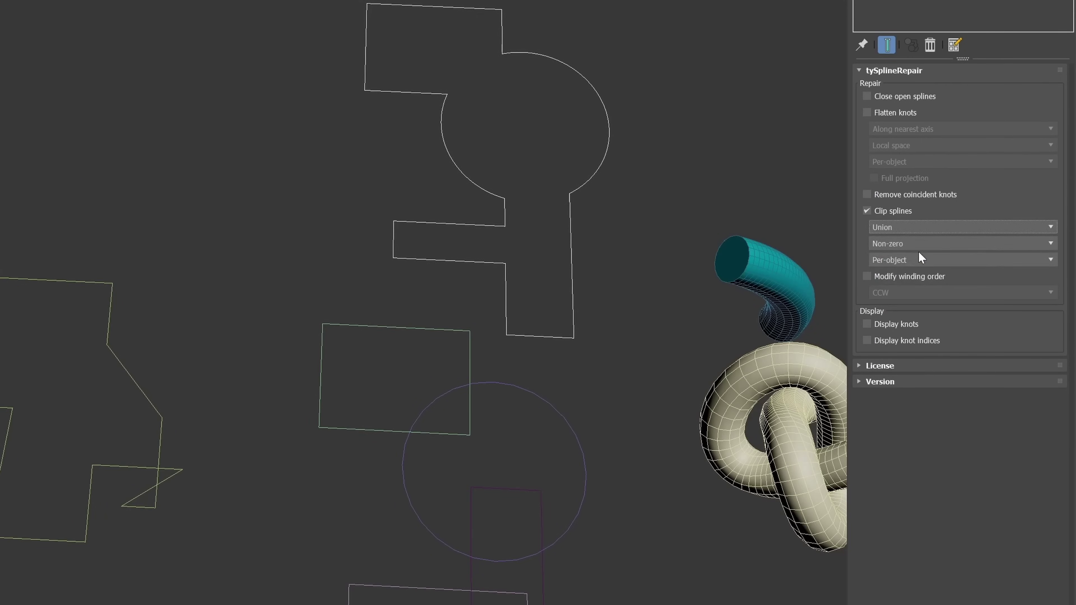
left_click(918, 243)
left_click(917, 256)
left_click(915, 244)
left_click(887, 284)
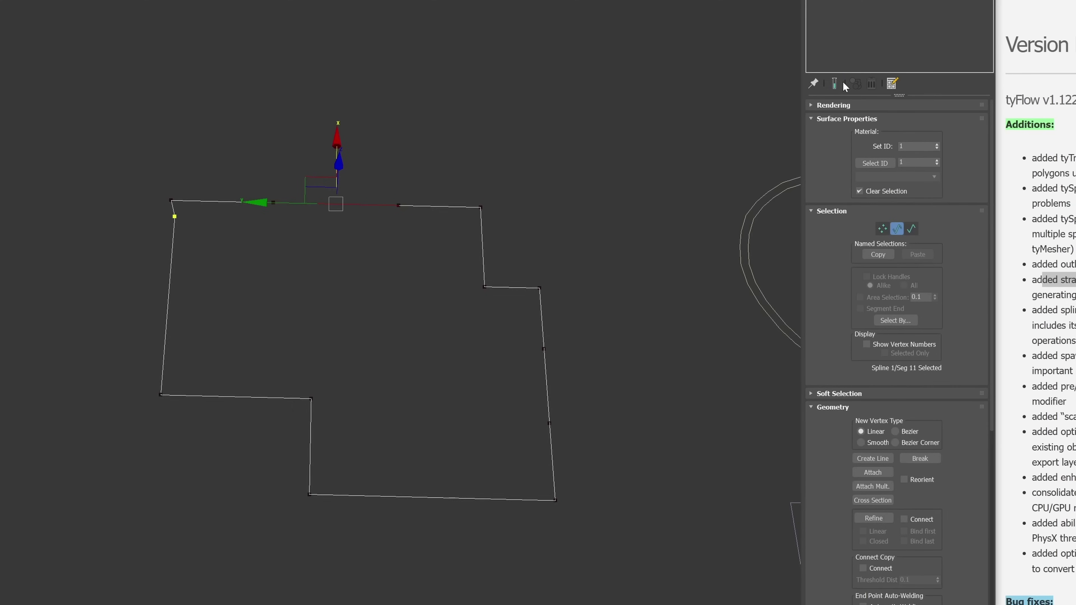
Select two outline edge segments and Shift-drag them to extrude two new roof sections.
left_click(273, 211, "ctrl")
middle_click_drag(273, 211, 459, 109, "alt")
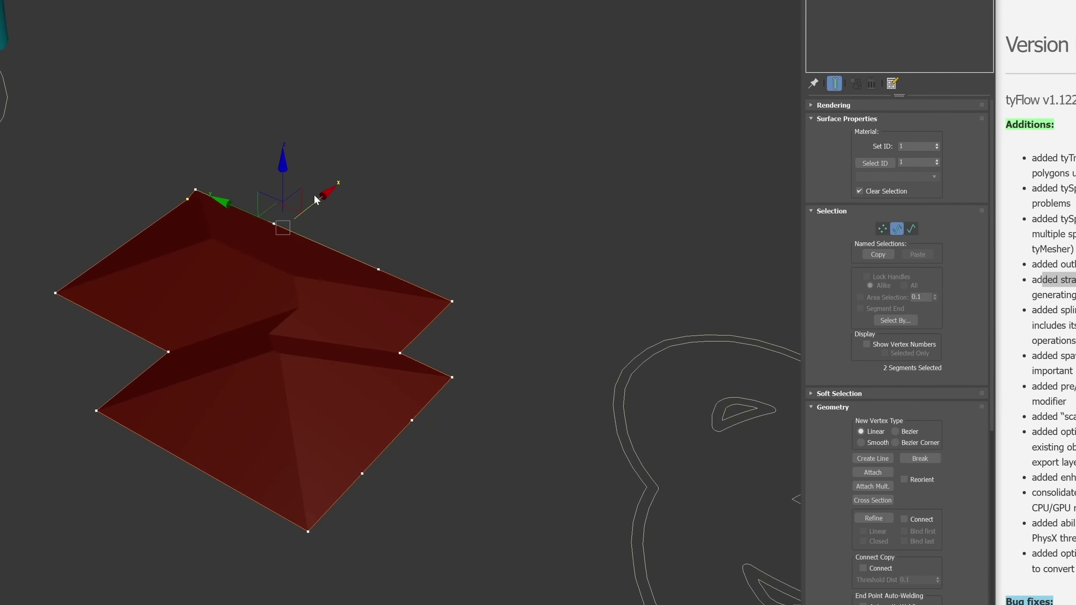
left_click_drag(472, 124, 578, 27, "shift")
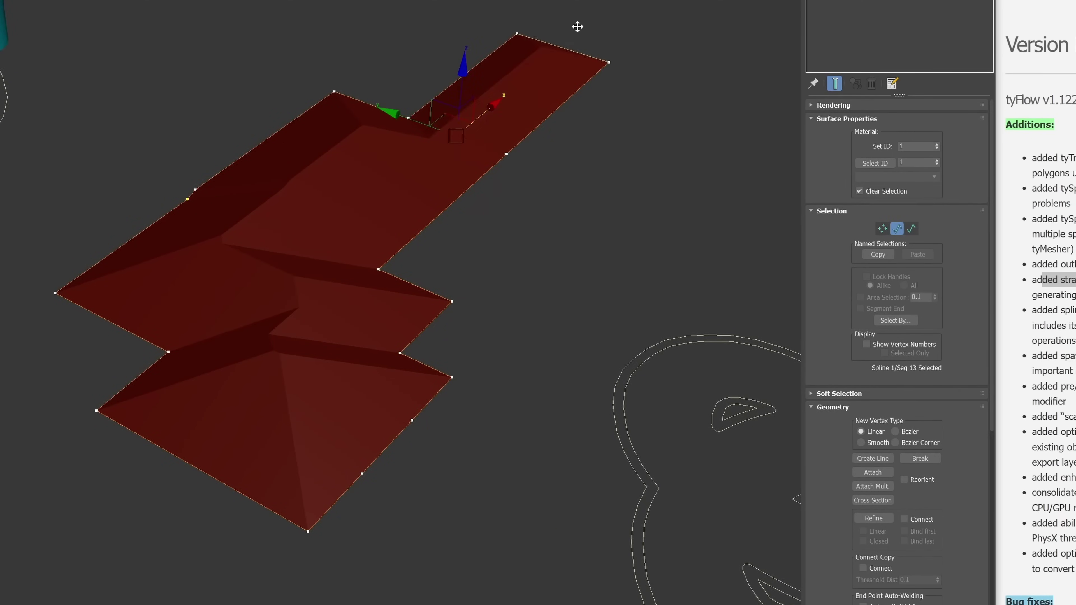
left_click_drag(555, 109, 699, 187, "shift")
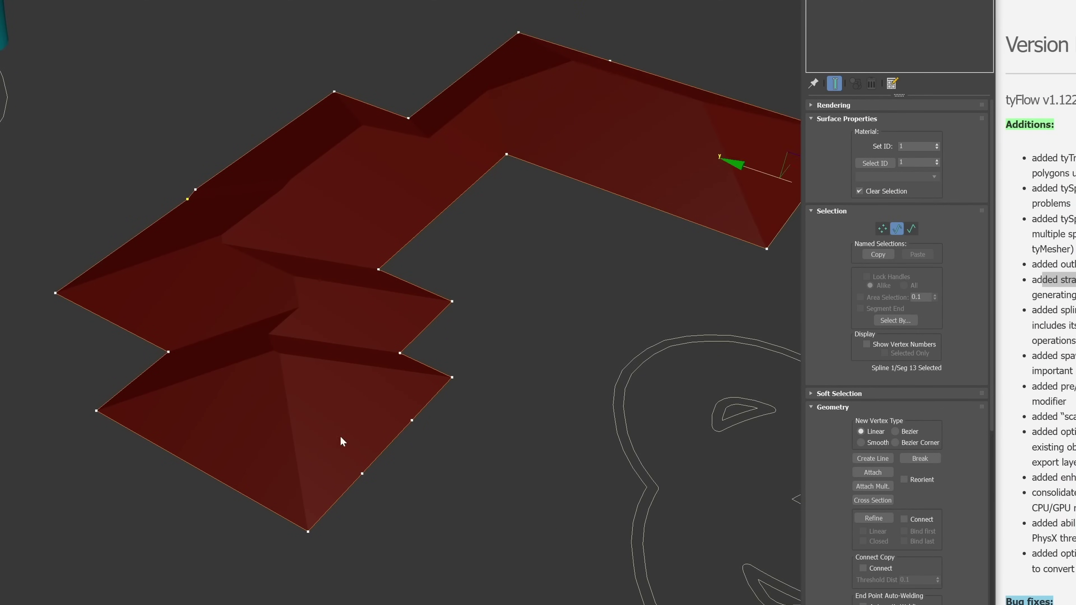
Extrude another roof section from the lower-right edge segments and reframe the view.
left_click(413, 420, "ctrl")
left_click_drag(370, 428, 533, 481, "shift")
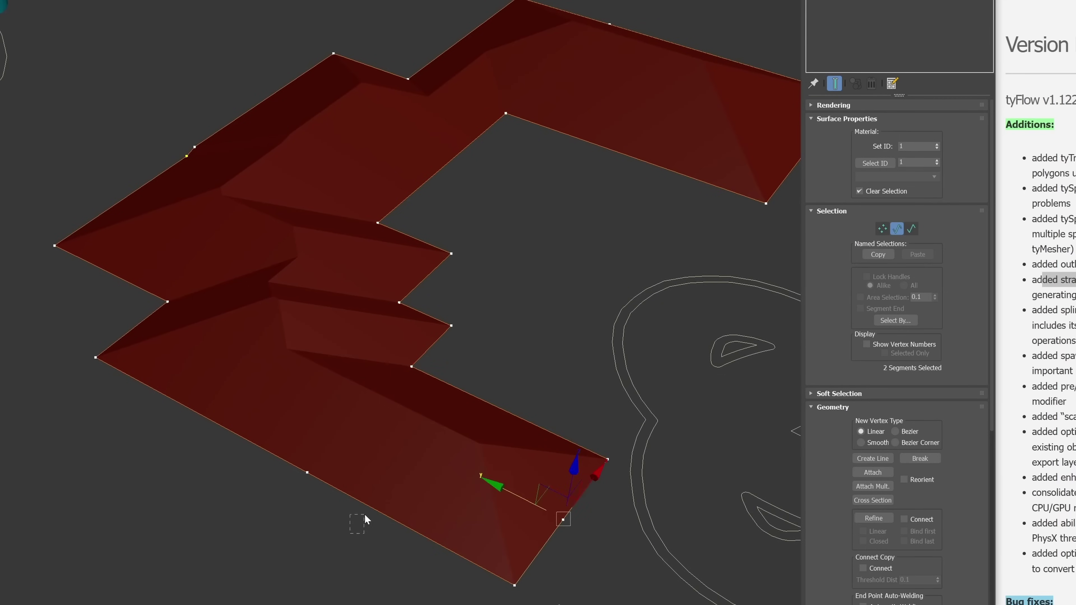
middle_click_drag(245, 396, 384, 363, "alt")
scroll(381, 373, "up", 5)
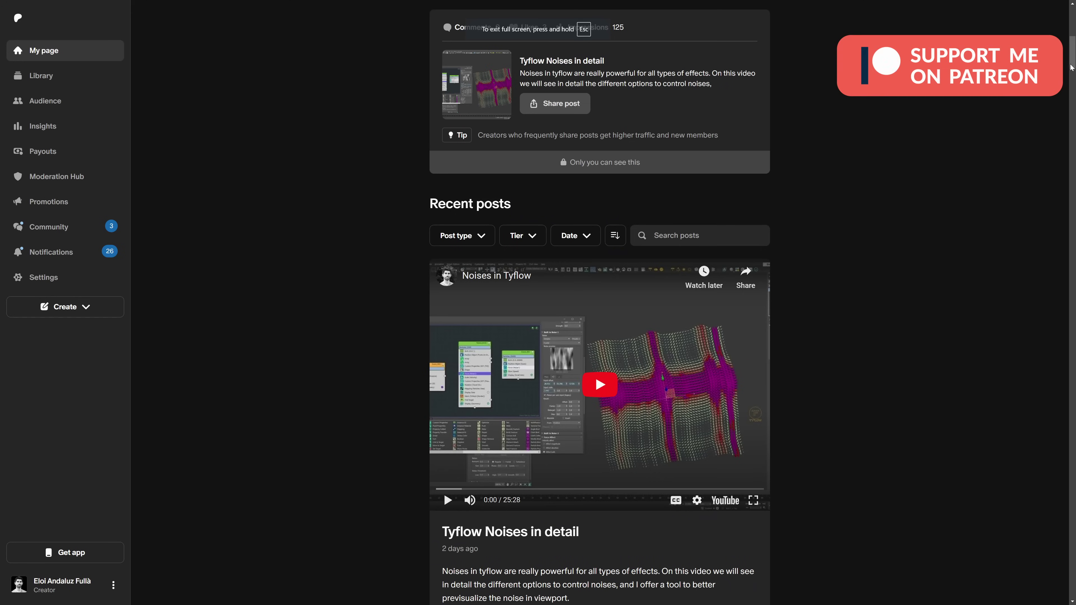
Scroll the Patreon creator page past 'Tyflow Noises in detail' to the TurboCharged Splines post.
left_click_drag(1073, 70, 1073, 208)
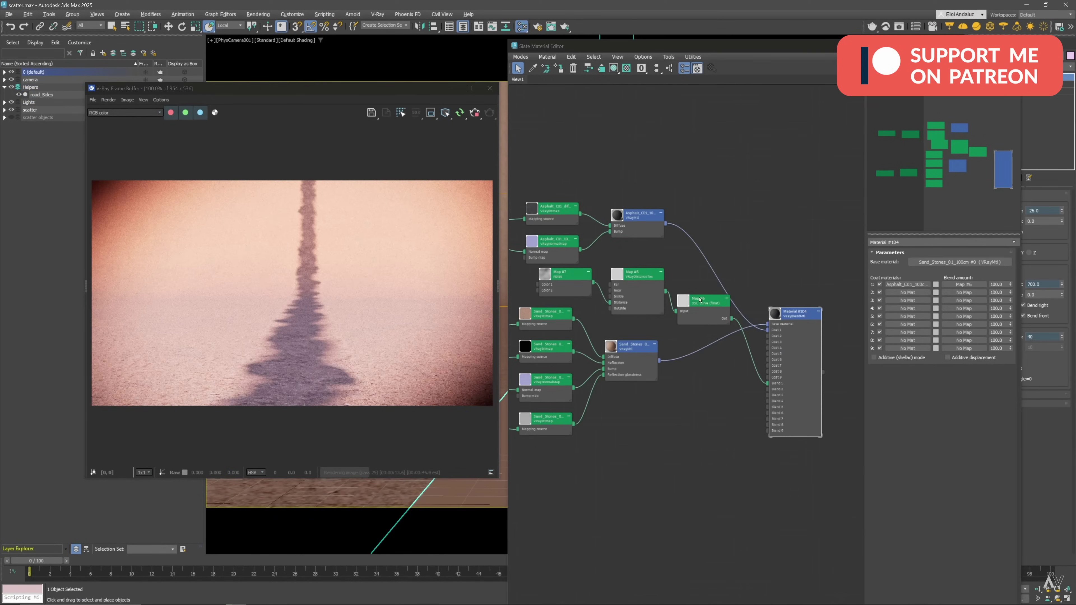
Check the Map #6 curve, scrub to frame 13, and commit a noise clamp minimum of -1.0.
left_click(700, 300)
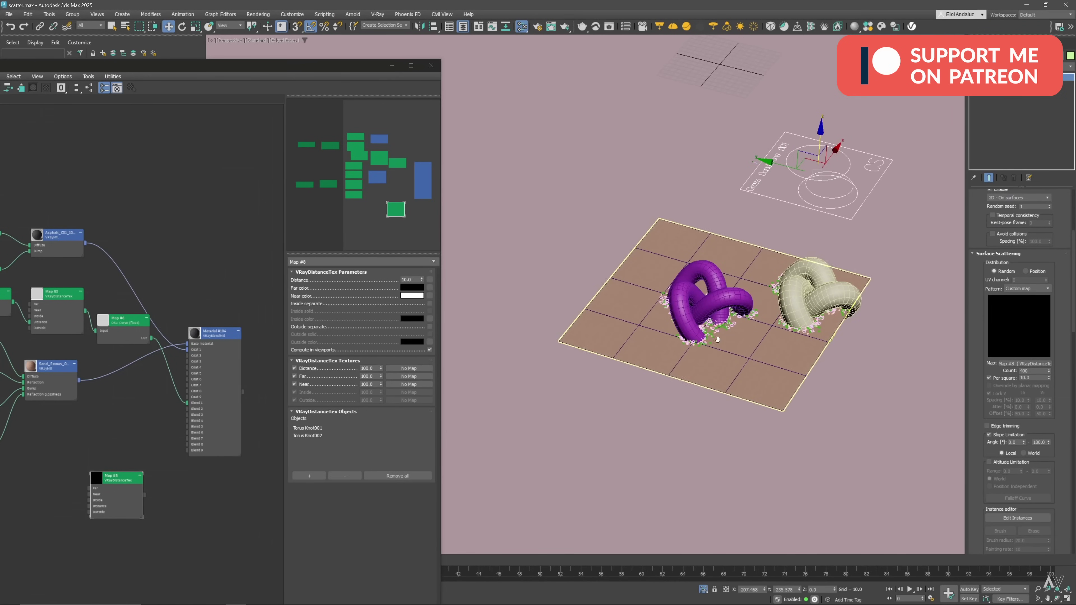
left_click(718, 340)
scroll(739, 358, "up", 5)
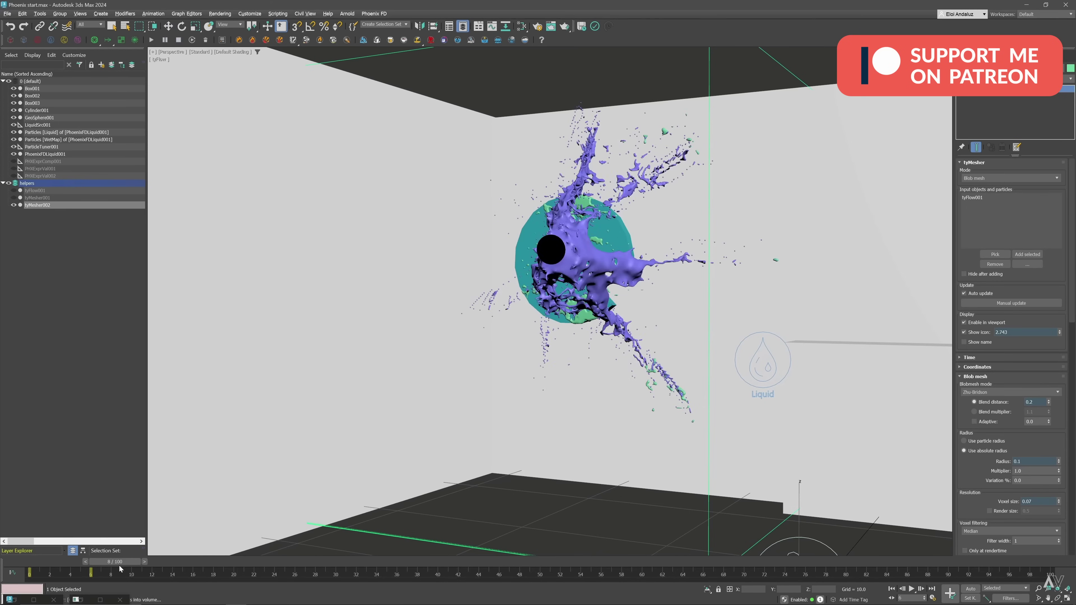
left_click_drag(145, 567, 280, 562)
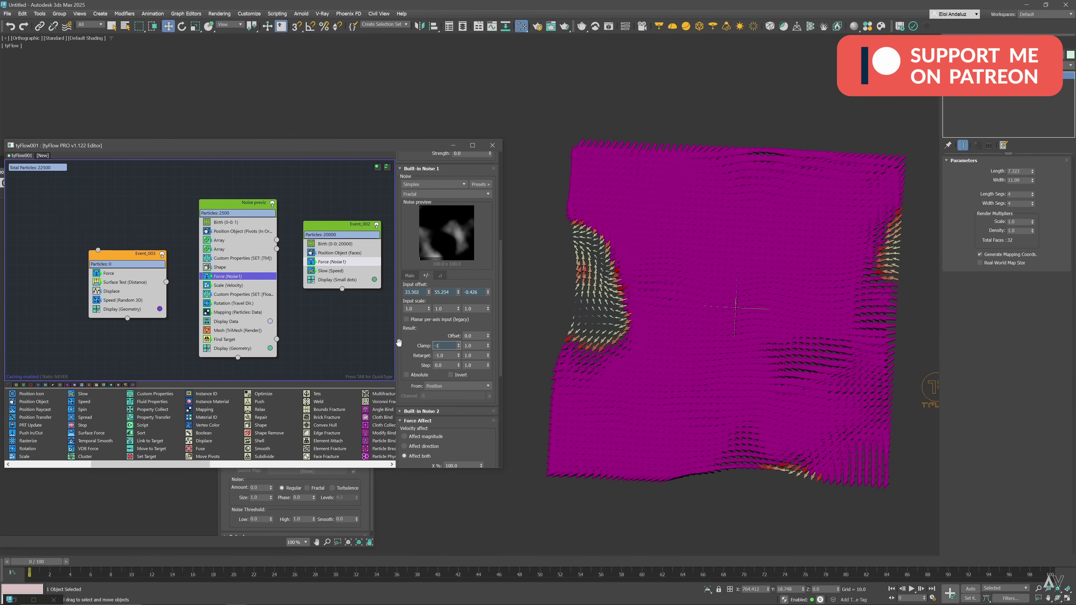
key("Return")
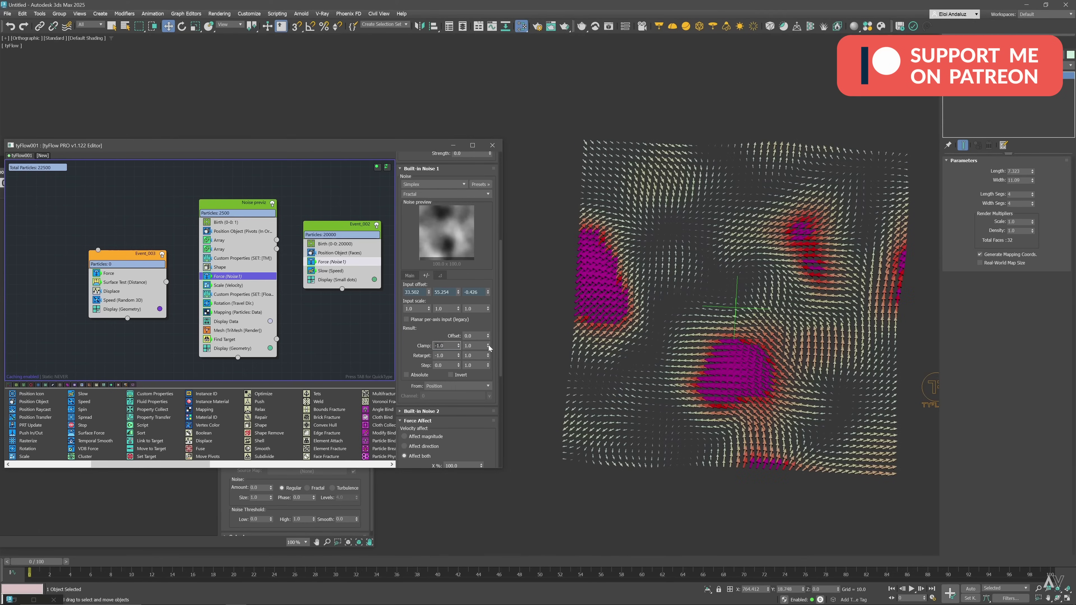